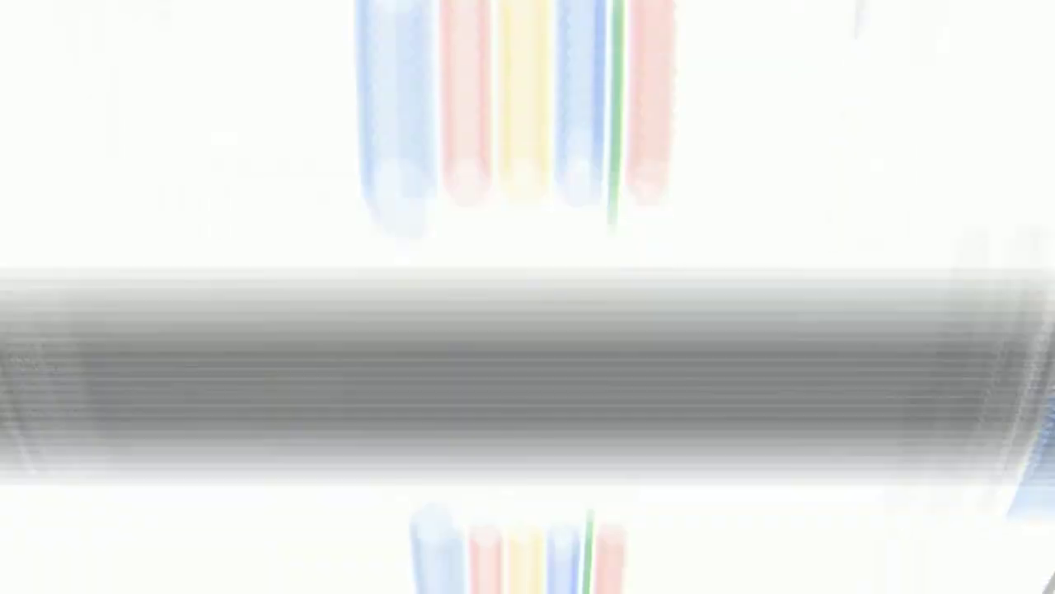
# Step: Search Google for "price tracker", open the pricetrackers.in result and look over its home page
pyautogui.write('price')
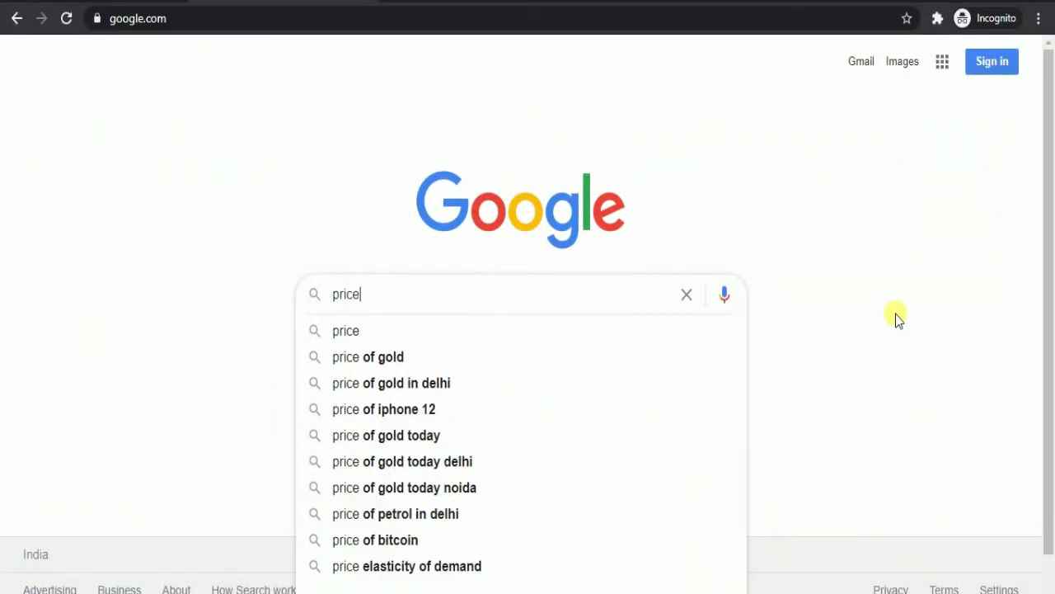
pyautogui.write(' trackers')
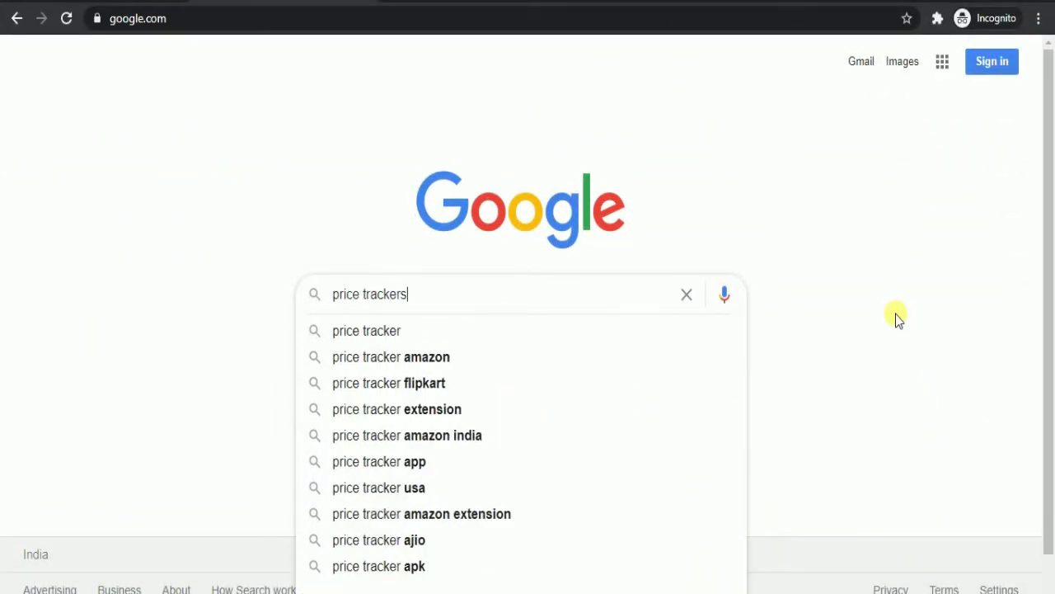
pyautogui.press('Down')
pyautogui.press('Return')
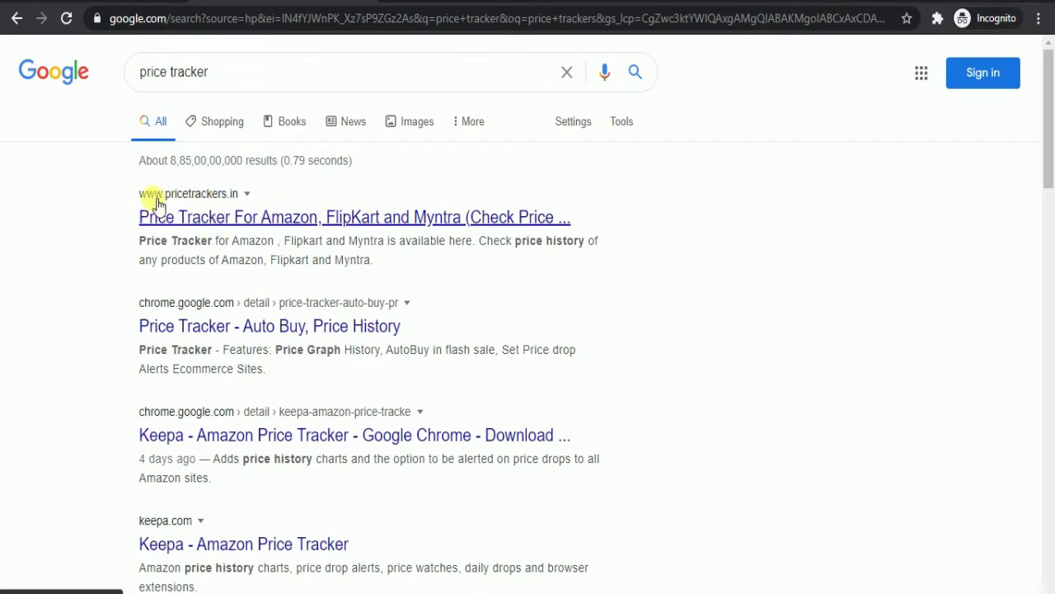
pyautogui.click(310, 218)
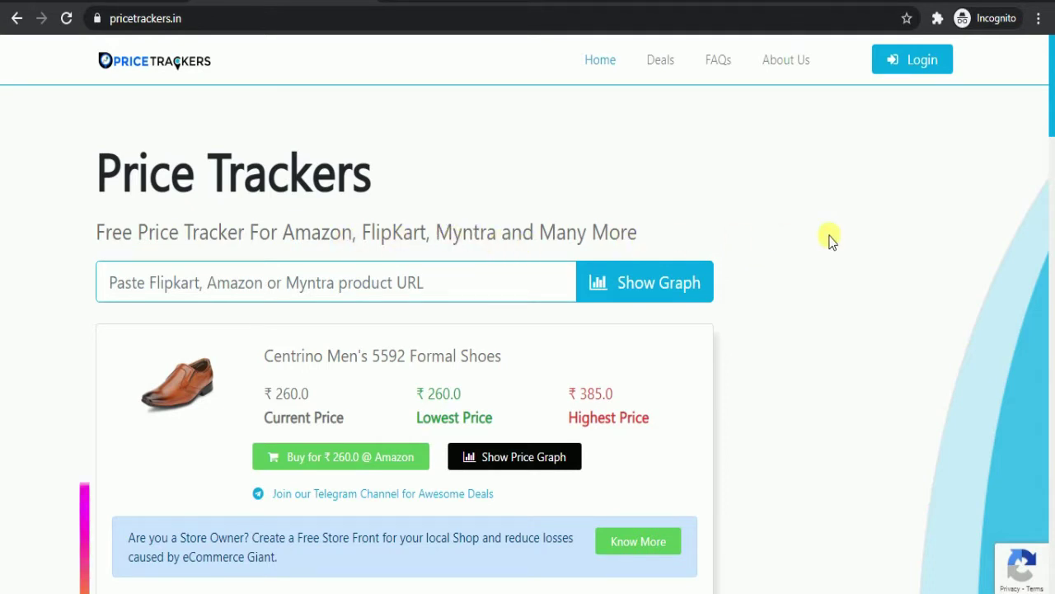
pyautogui.scroll(-10, 830, 240)
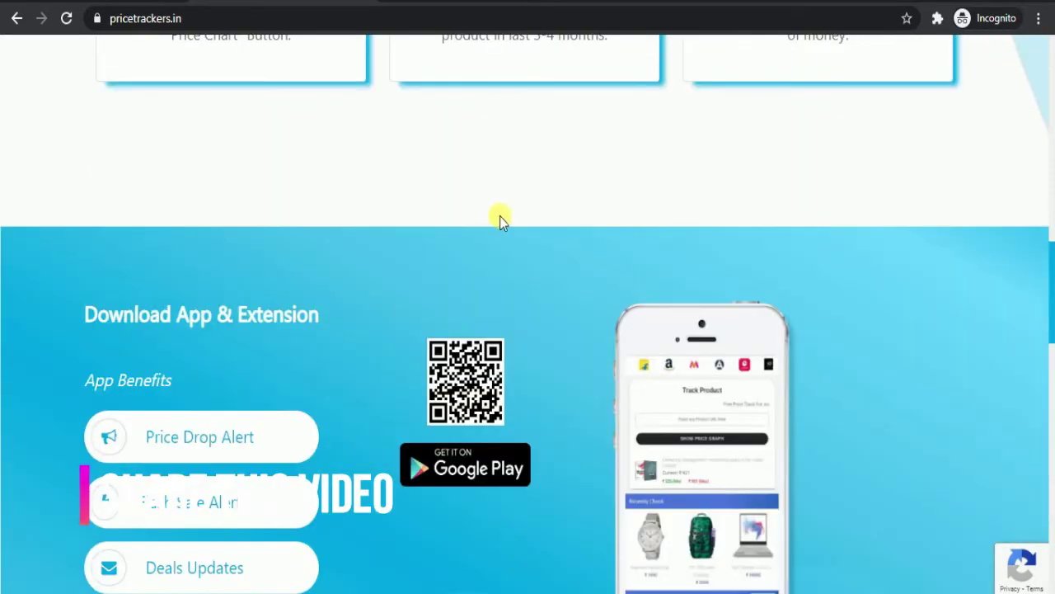
pyautogui.scroll(-10, 577, 221)
pyautogui.scroll(10, 367, 369)
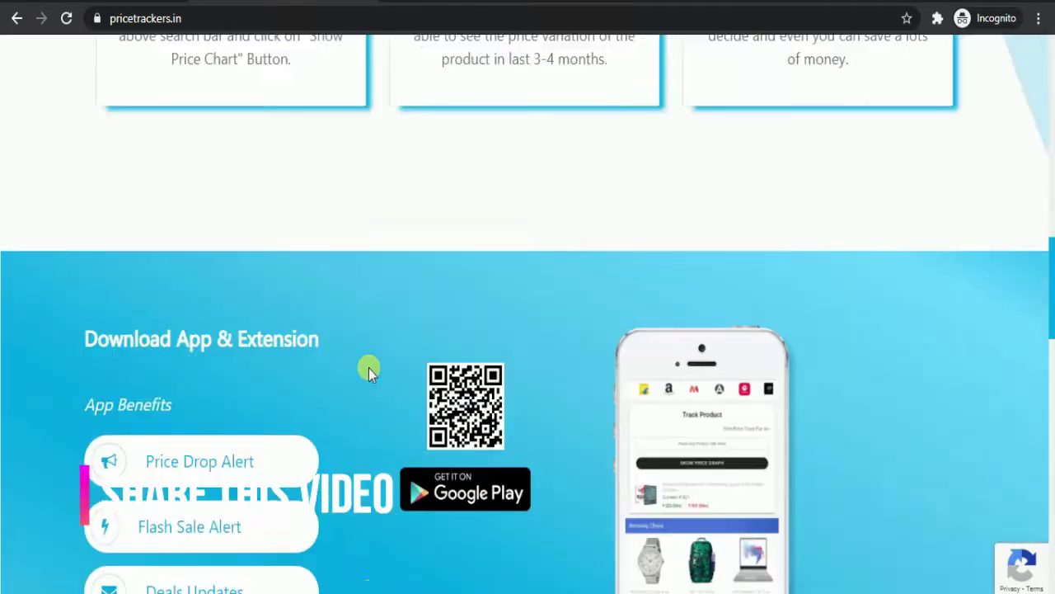
pyautogui.scroll(10, 388, 369)
pyautogui.scroll(3, 726, 362)
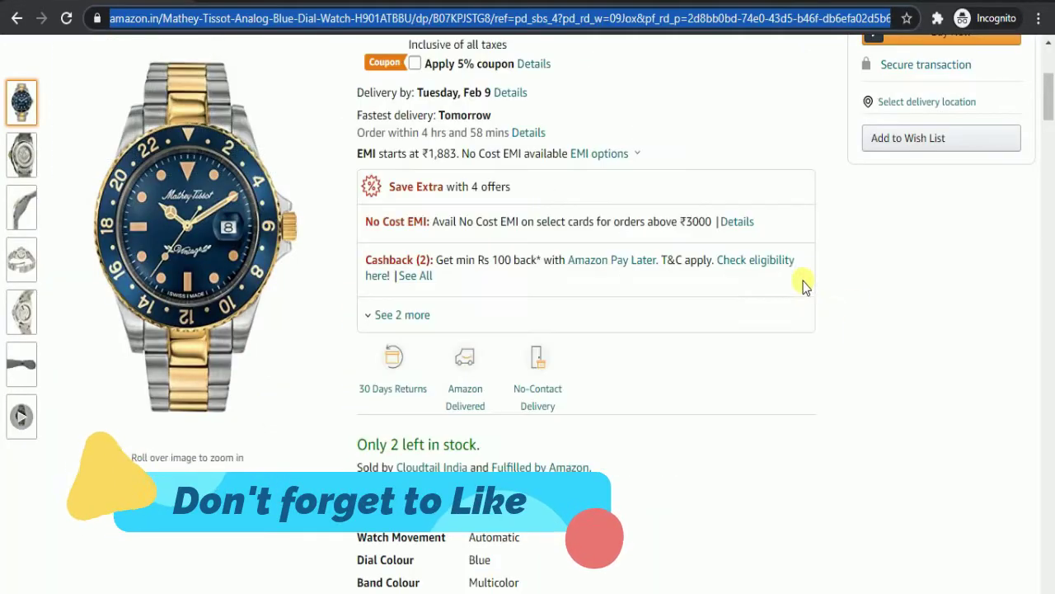
# Step: Copy the web address of the Mathey-Tissot blue dial watch's Amazon product page
pyautogui.click(860, 306)
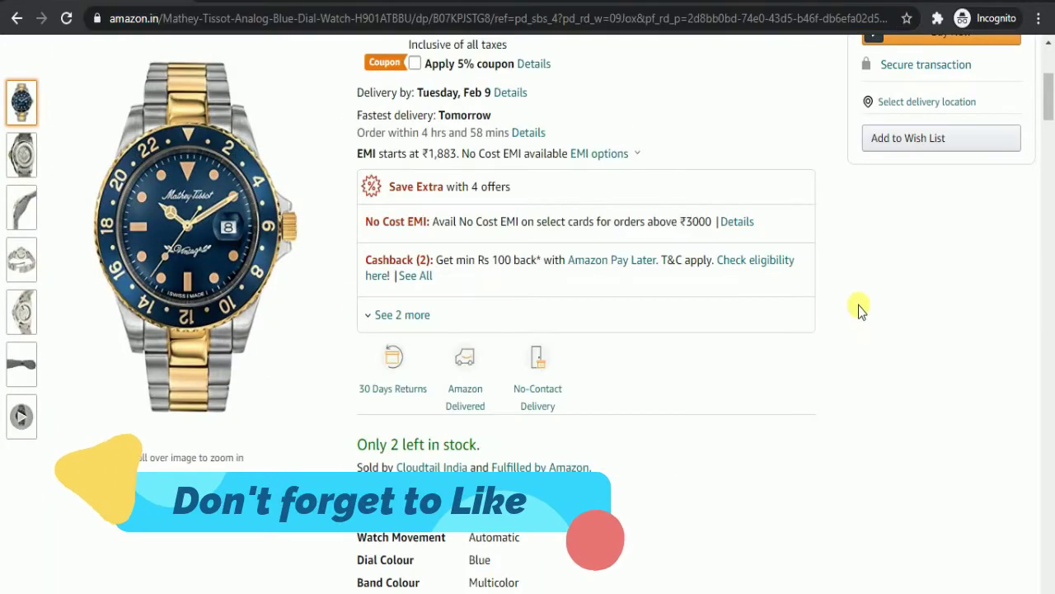
pyautogui.scroll(4, 688, 288)
pyautogui.click(395, 18)
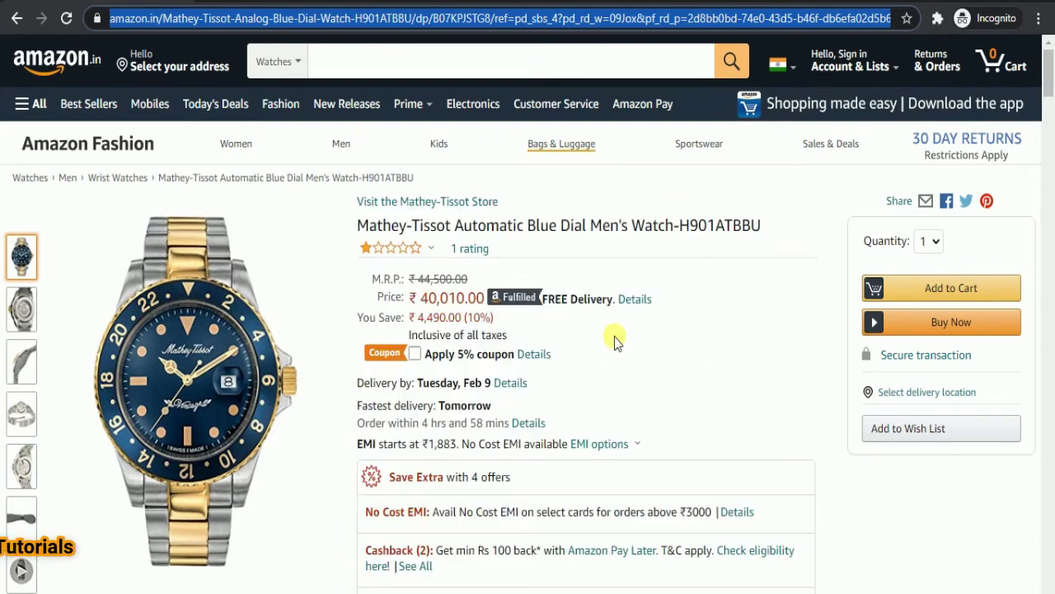
pyautogui.rightClick(324, 20)
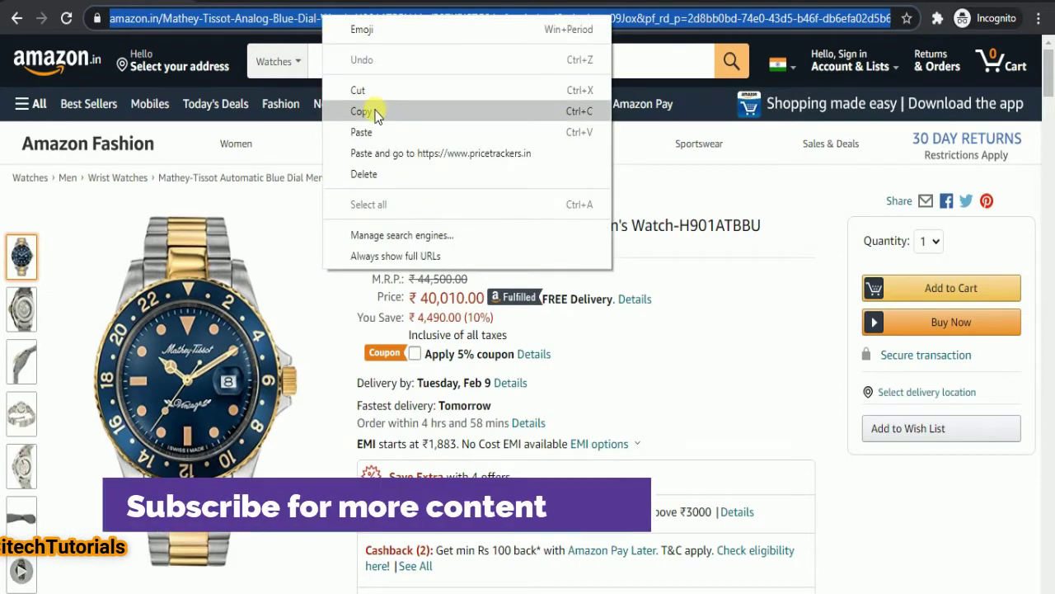
pyautogui.click(372, 108)
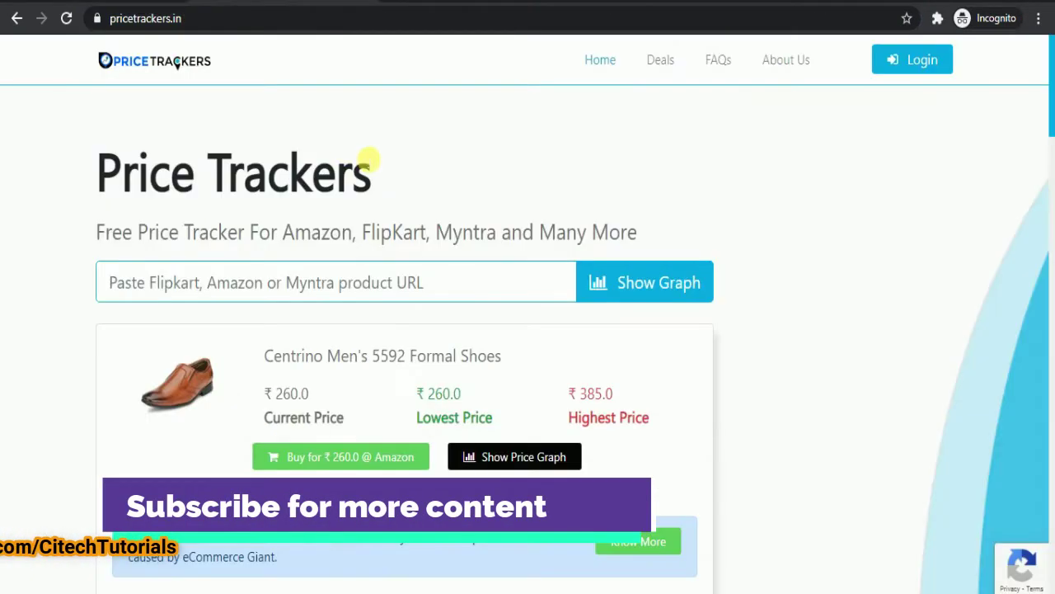
# Step: Paste the copied watch address into the product URL field on Price Trackers and show its price graph
pyautogui.click(386, 282)
pyautogui.hotkey('ctrl', 'v')
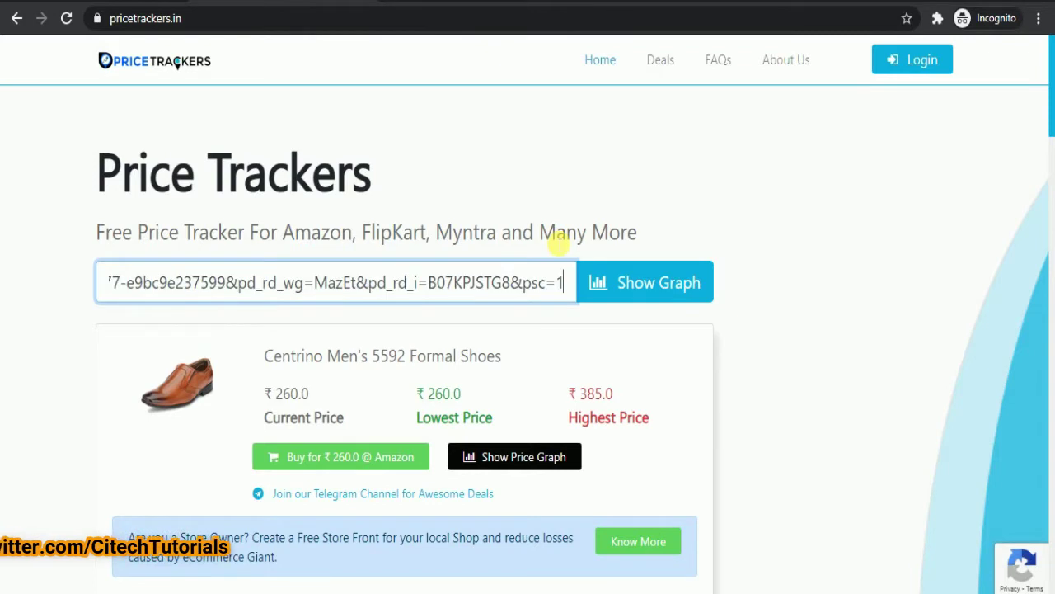
pyautogui.click(652, 284)
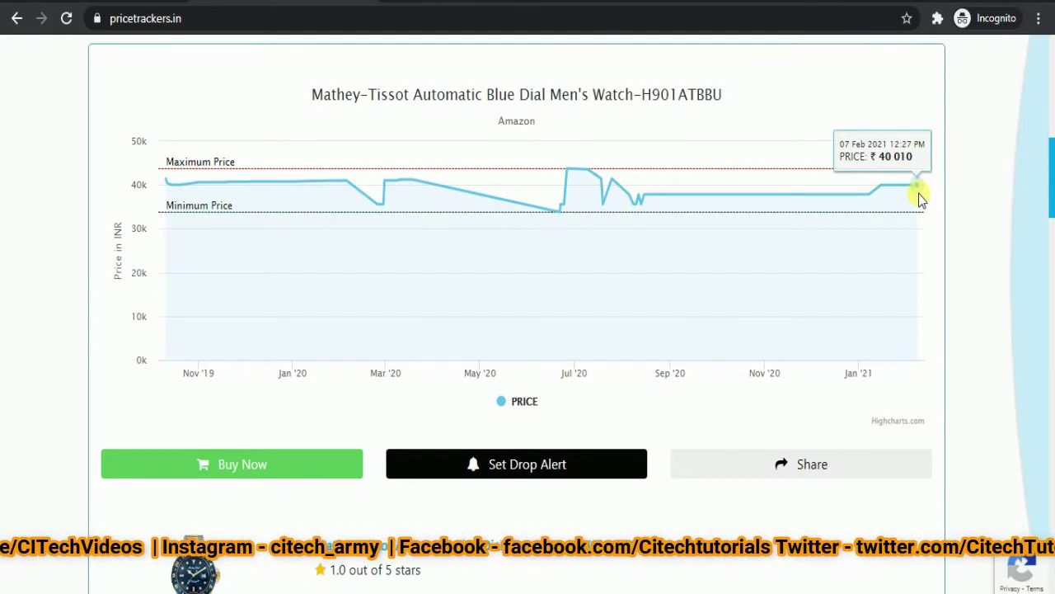
# Step: Compare the watch's Amazon price with its price history graph and review its current, average, lowest and highest prices on Price Trackers
pyautogui.click(101, 2)
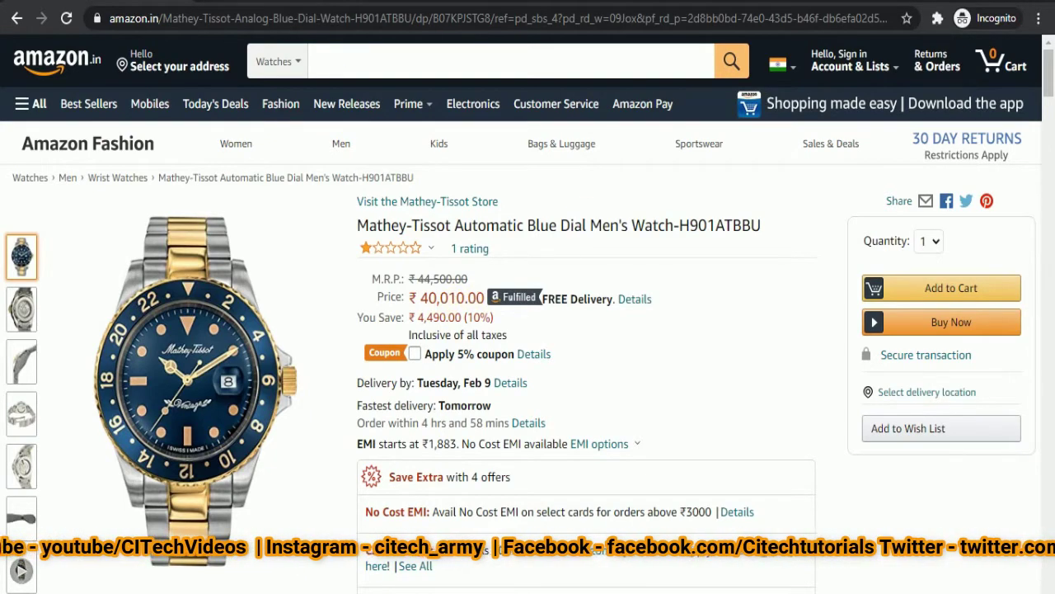
pyautogui.click(320, 3)
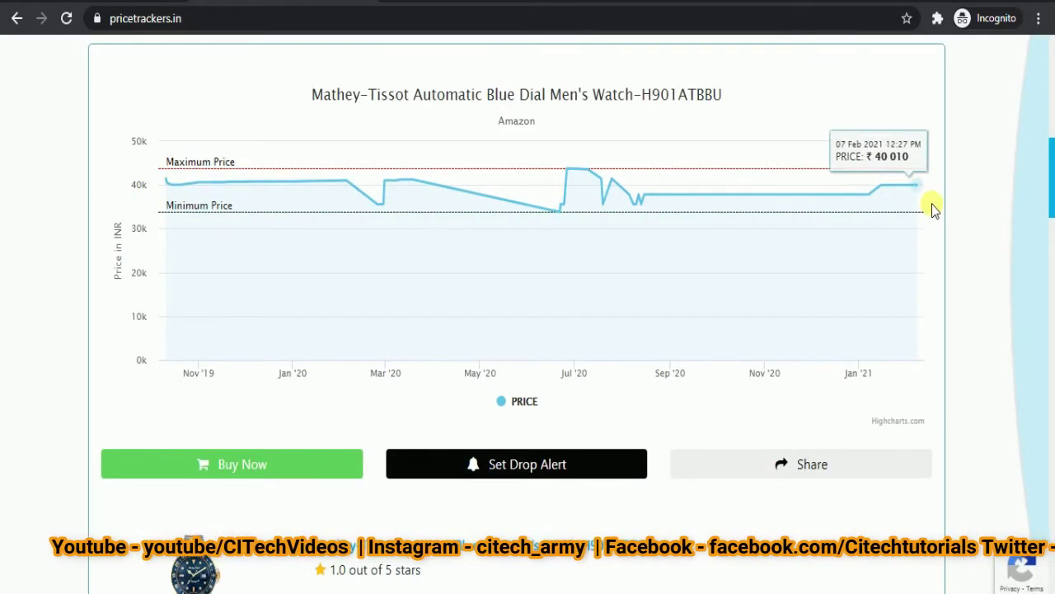
pyautogui.scroll(-5, 959, 302)
pyautogui.scroll(-2, 959, 298)
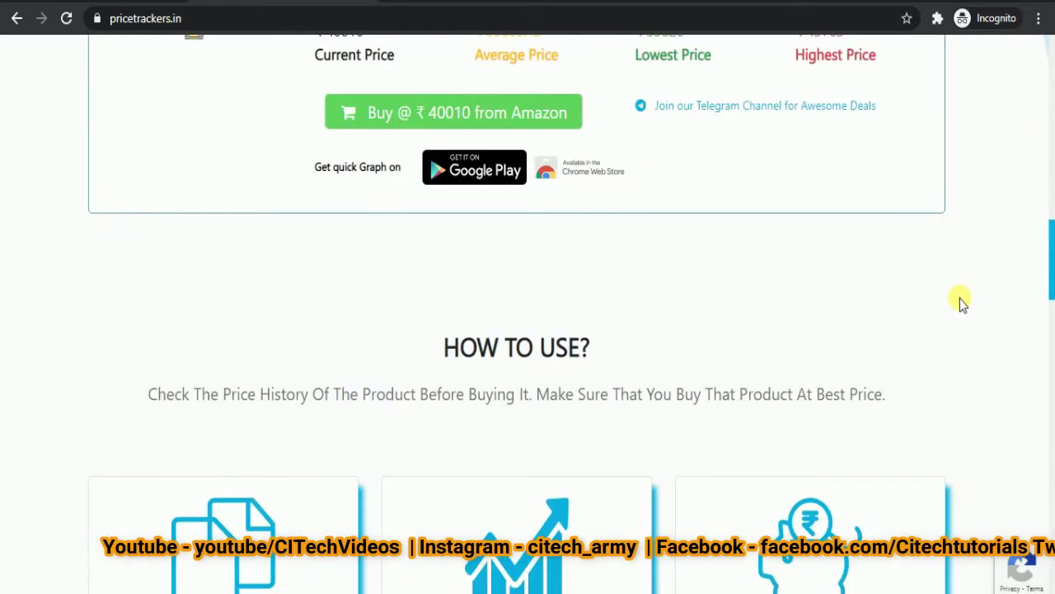
pyautogui.scroll(4, 960, 299)
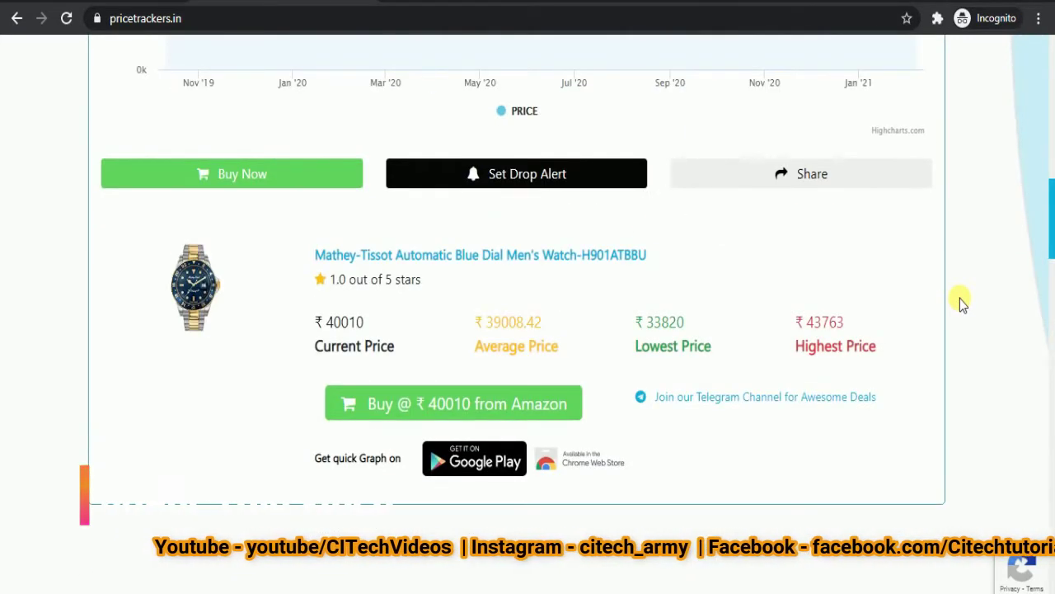
pyautogui.scroll(10, 940, 300)
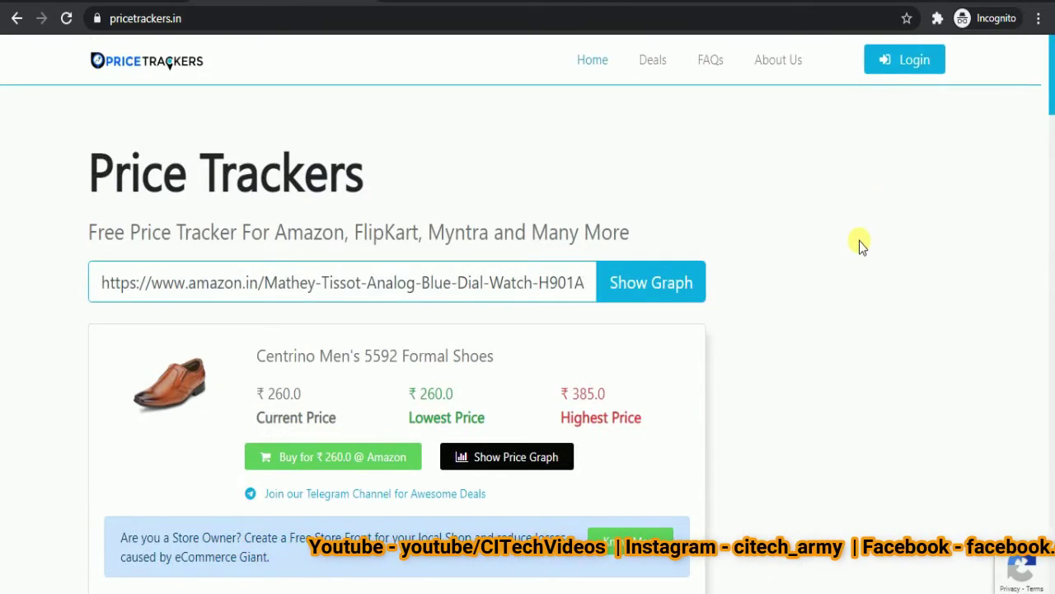
pyautogui.scroll(-5, 859, 243)
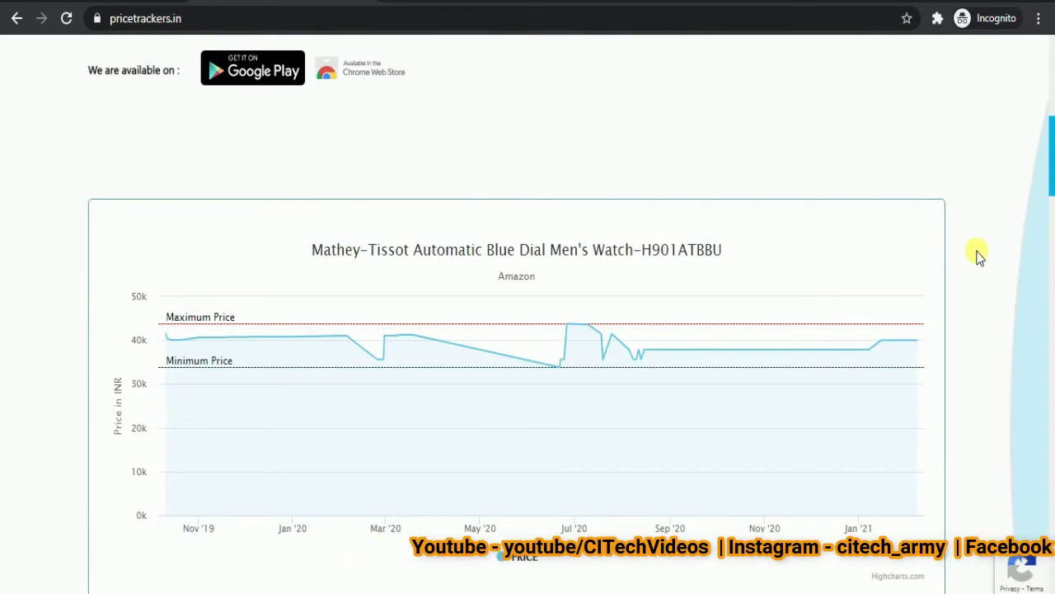
pyautogui.scroll(3, 973, 256)
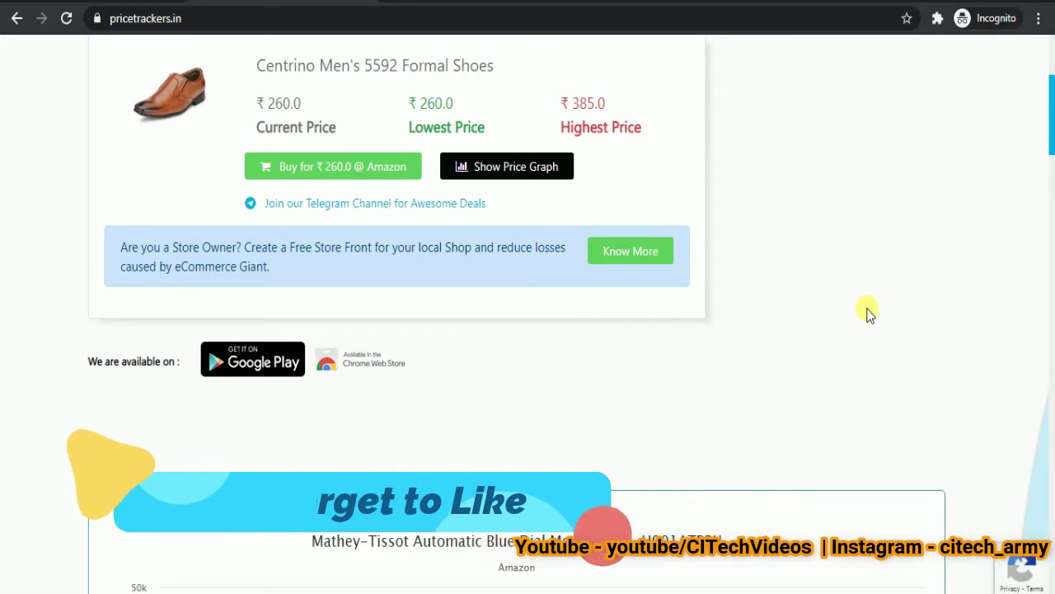
pyautogui.scroll(3, 867, 312)
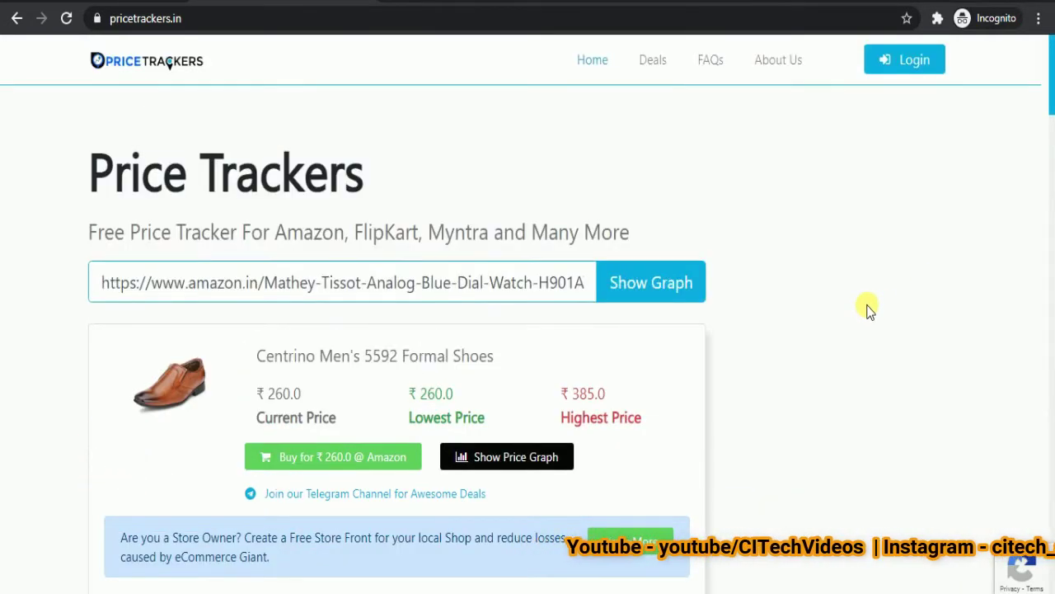
# Step: View the Price Trackers login page and its account creation link, and return to the watch's price graph and drop alert option
pyautogui.click(925, 73)
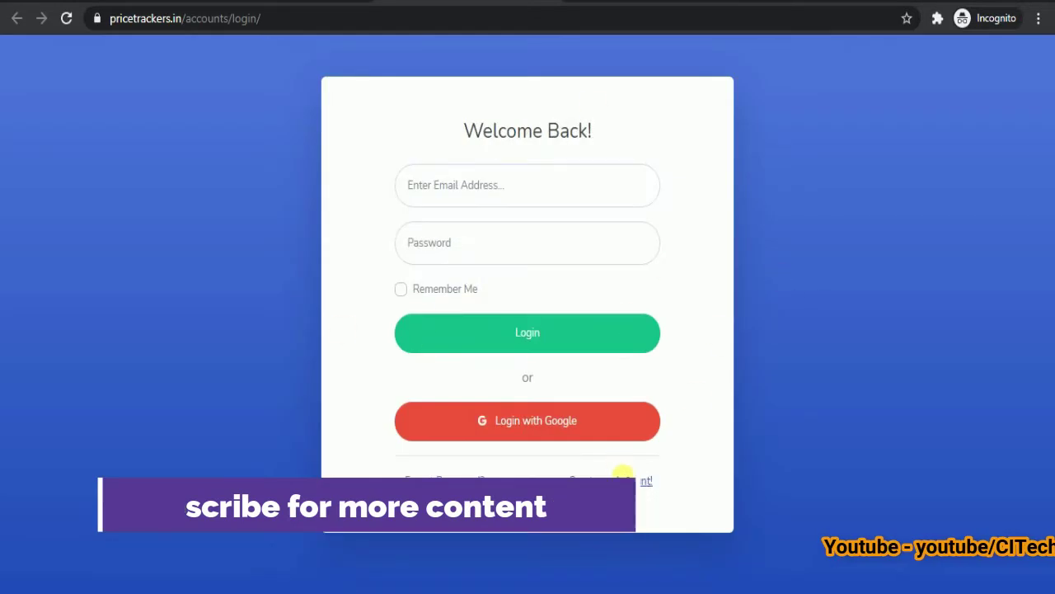
pyautogui.click(623, 478)
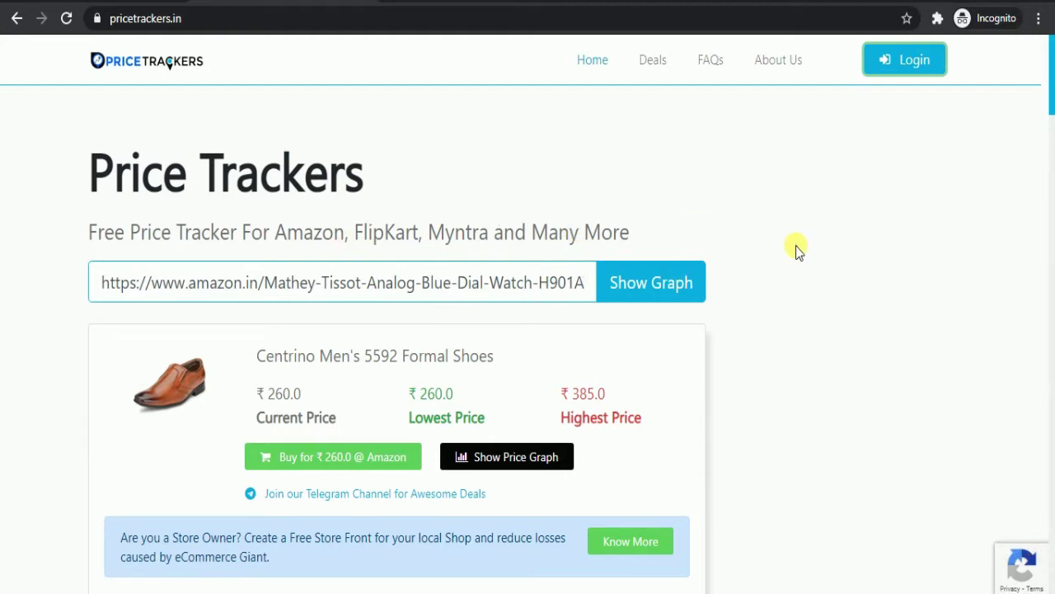
pyautogui.scroll(-3, 797, 250)
pyautogui.scroll(-6, 796, 249)
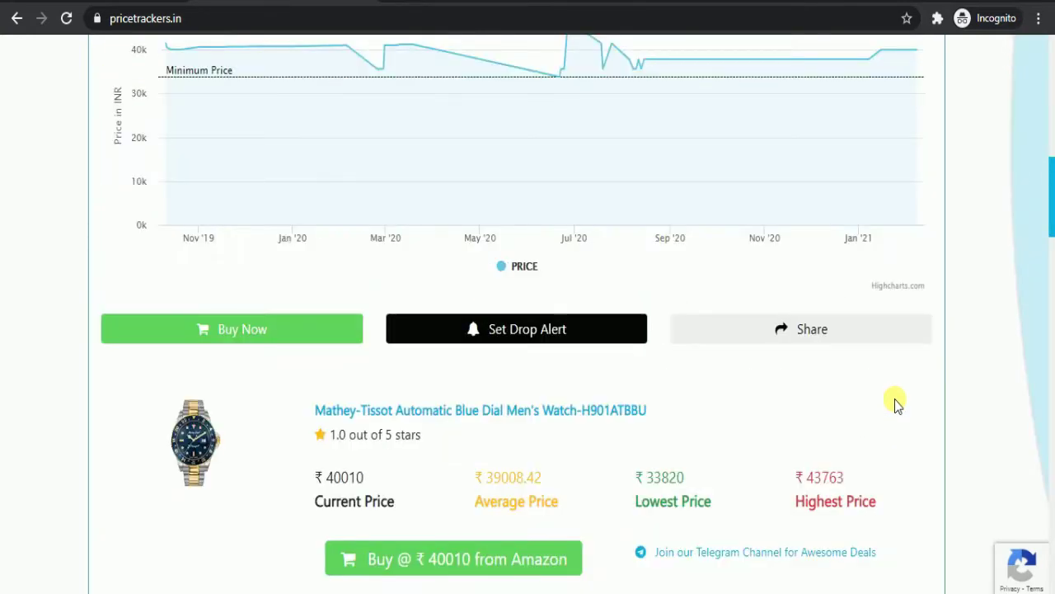
pyautogui.scroll(3, 898, 404)
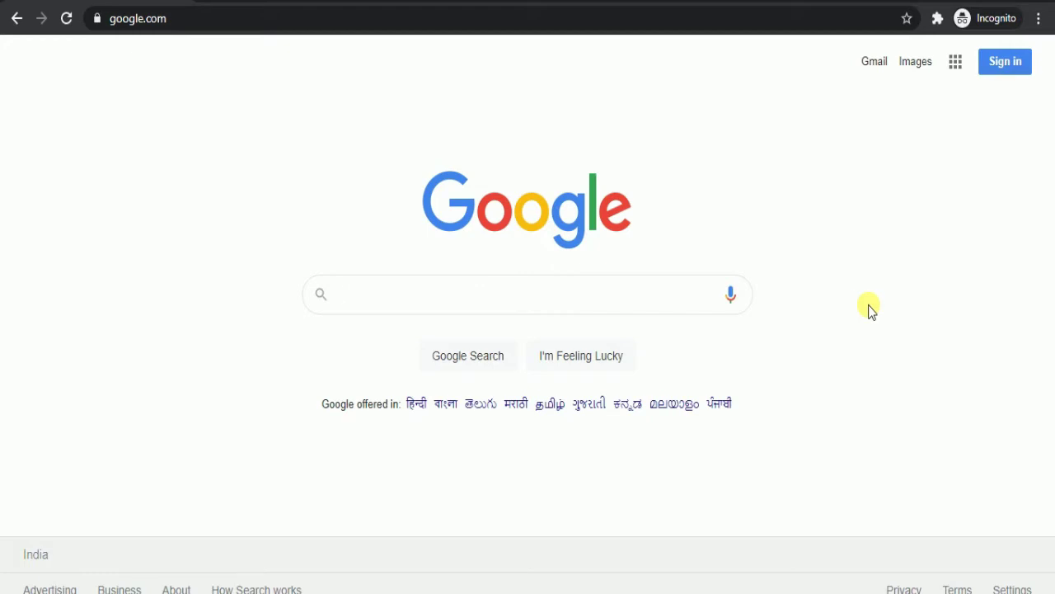
# Step: Search Google for "remove bg" and open the remove.bg website from the results
pyautogui.write('remove')
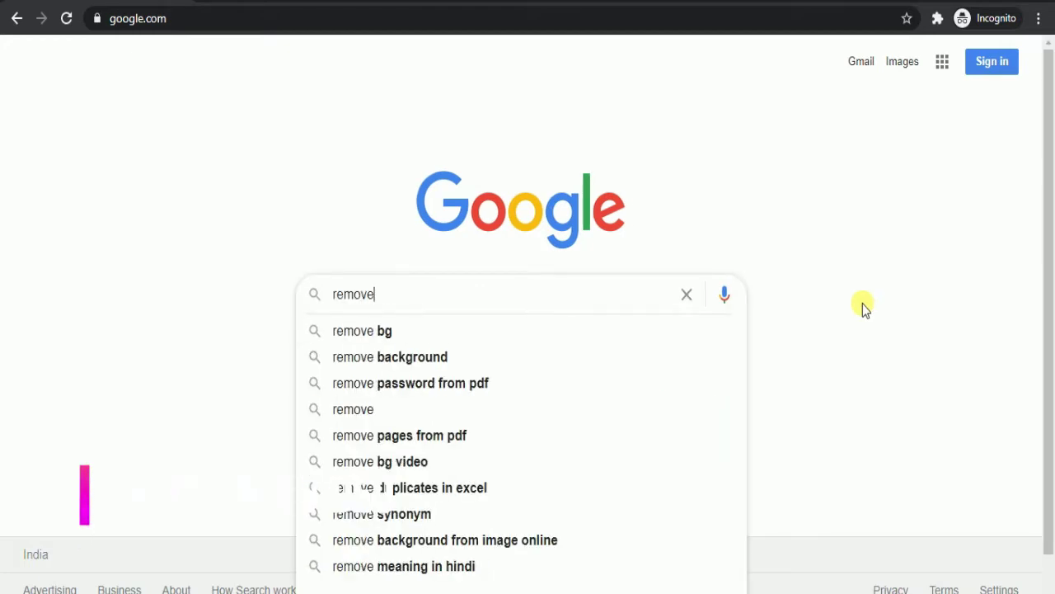
pyautogui.write(' bg')
pyautogui.press('Return')
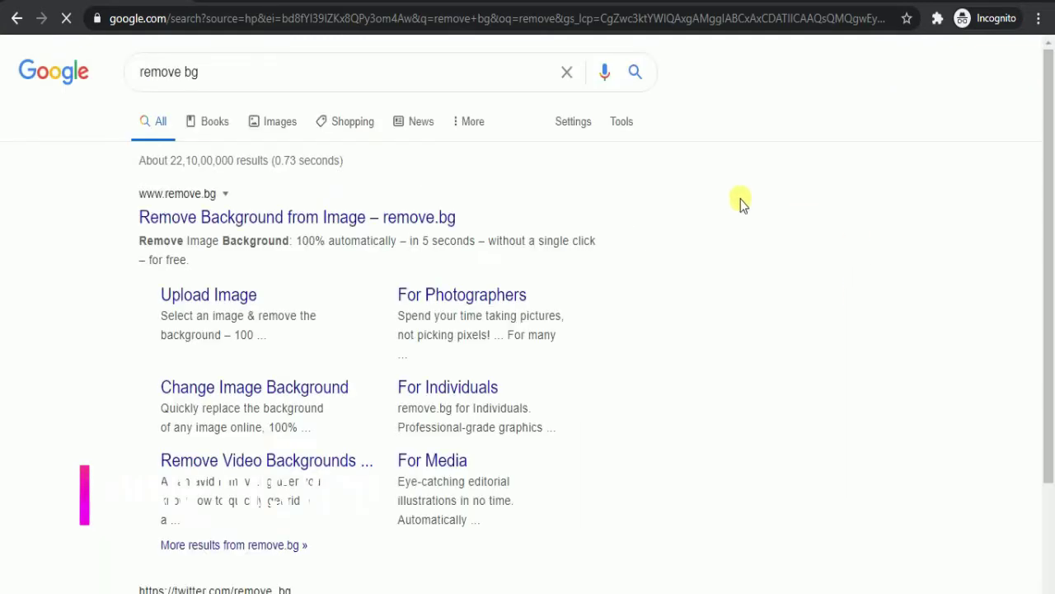
pyautogui.click(295, 218)
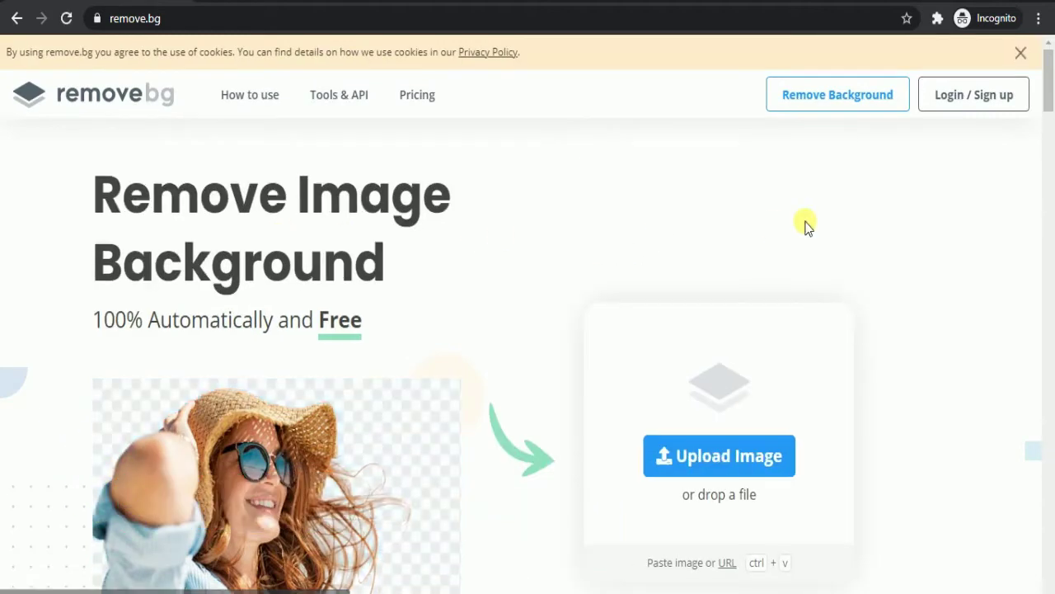
# Step: Upload the web-page- image from the Documents folder to remove.bg to remove its background
pyautogui.scroll(-3, 912, 242)
pyautogui.scroll(3, 912, 243)
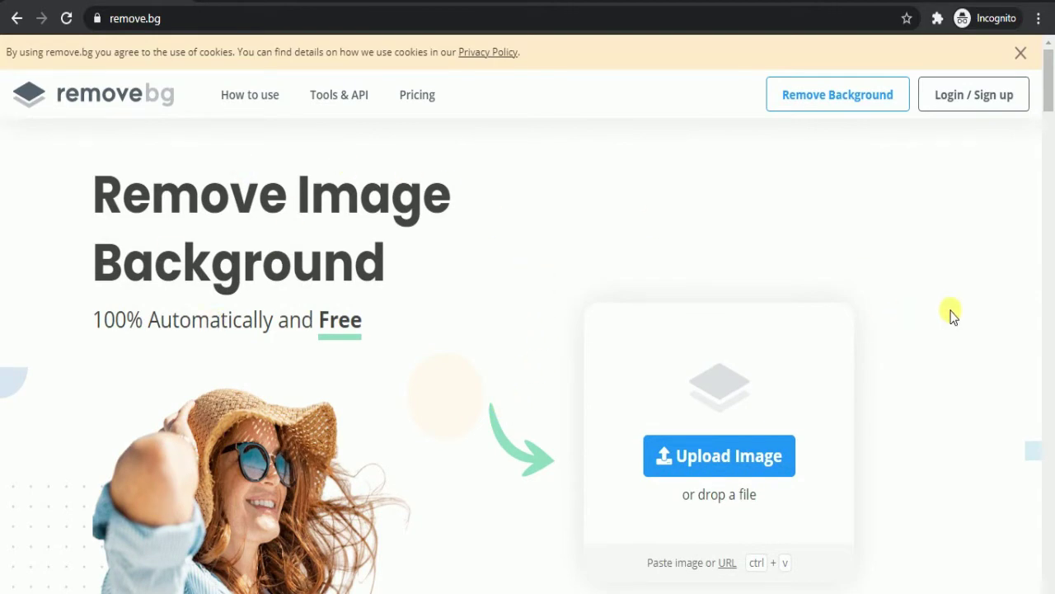
pyautogui.scroll(-10, 952, 316)
pyautogui.scroll(-3, 952, 316)
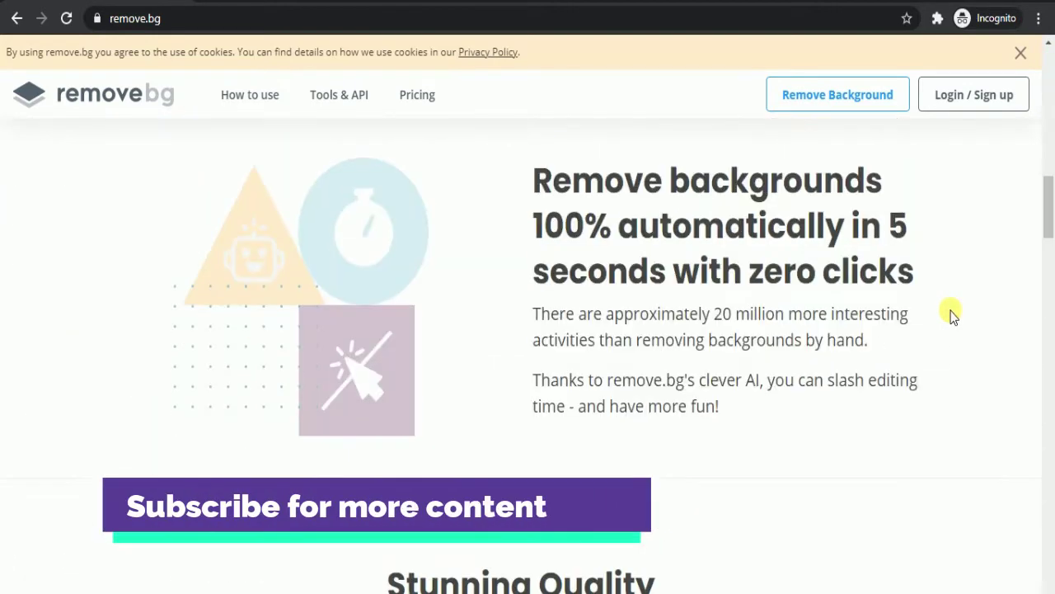
pyautogui.scroll(13, 952, 315)
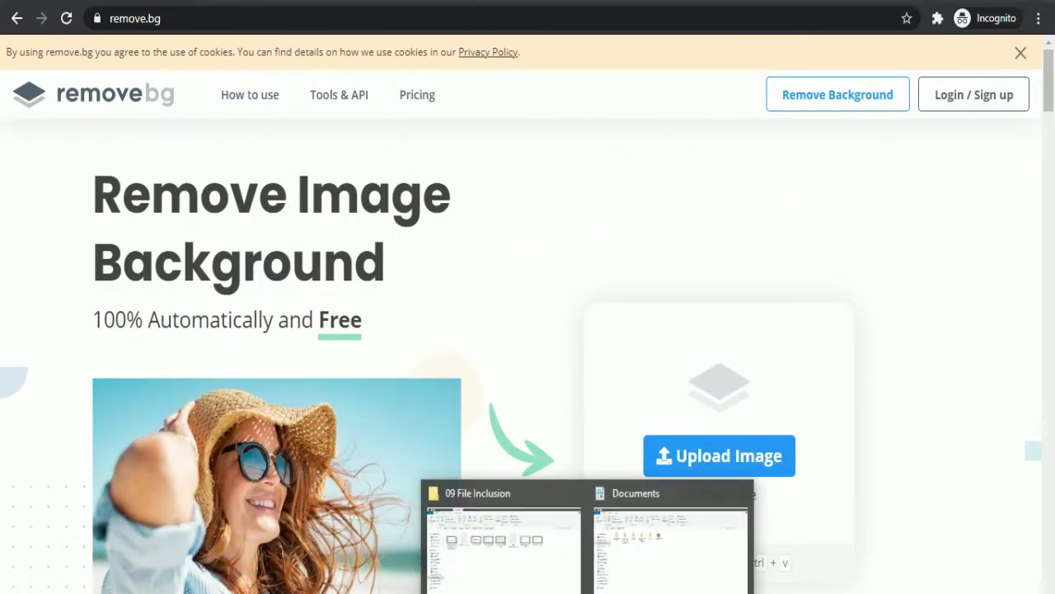
pyautogui.click(631, 546)
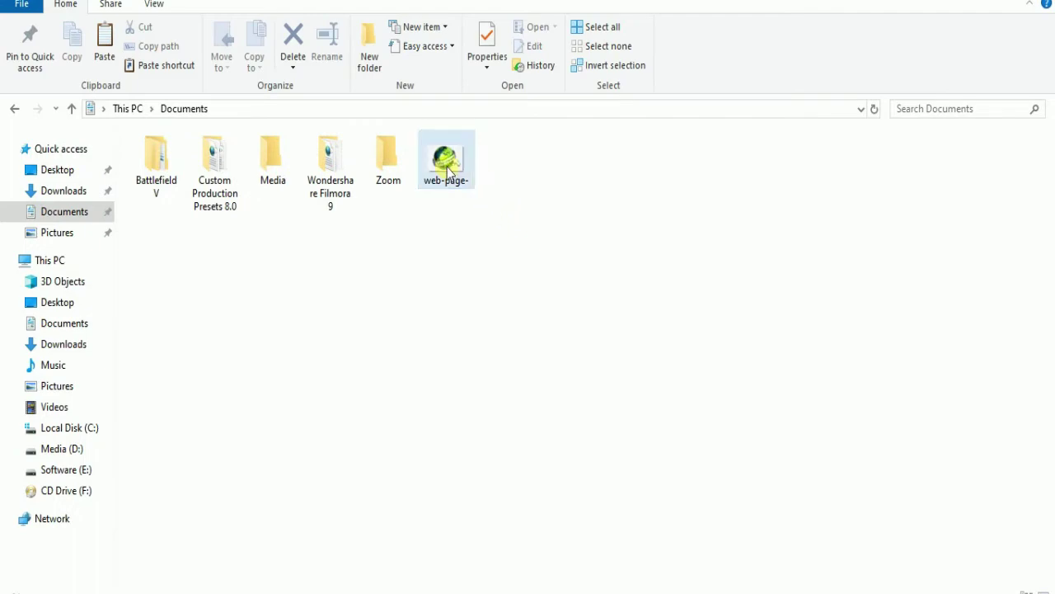
pyautogui.moveTo(676, 468); pyautogui.dragTo(546, 305)
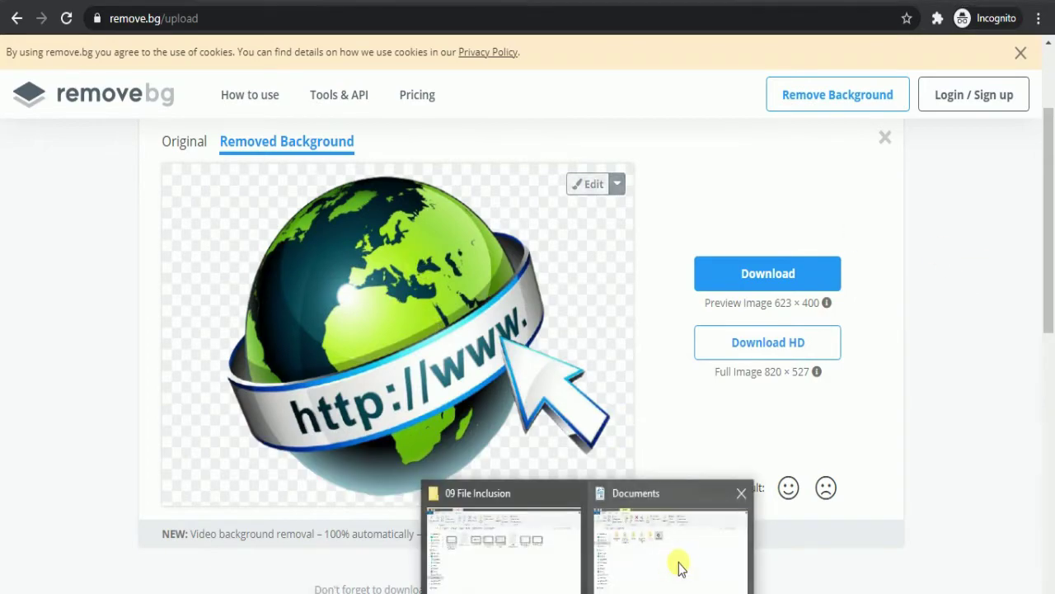
# Step: Open the original web-page- image in the Documents folder to compare it with the background-free version
pyautogui.click(679, 566)
pyautogui.click(437, 180)
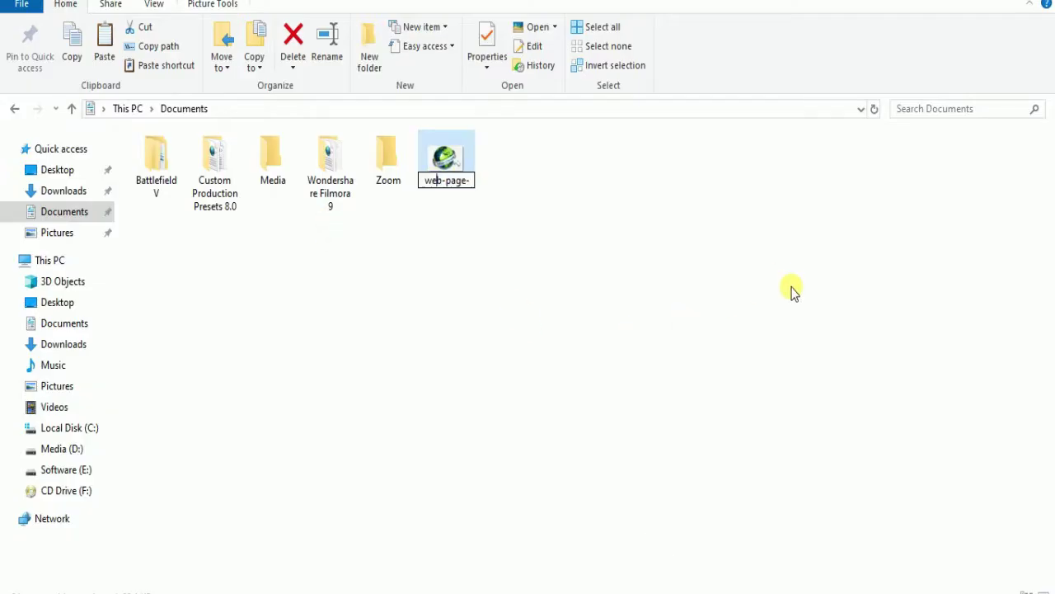
pyautogui.press('Return')
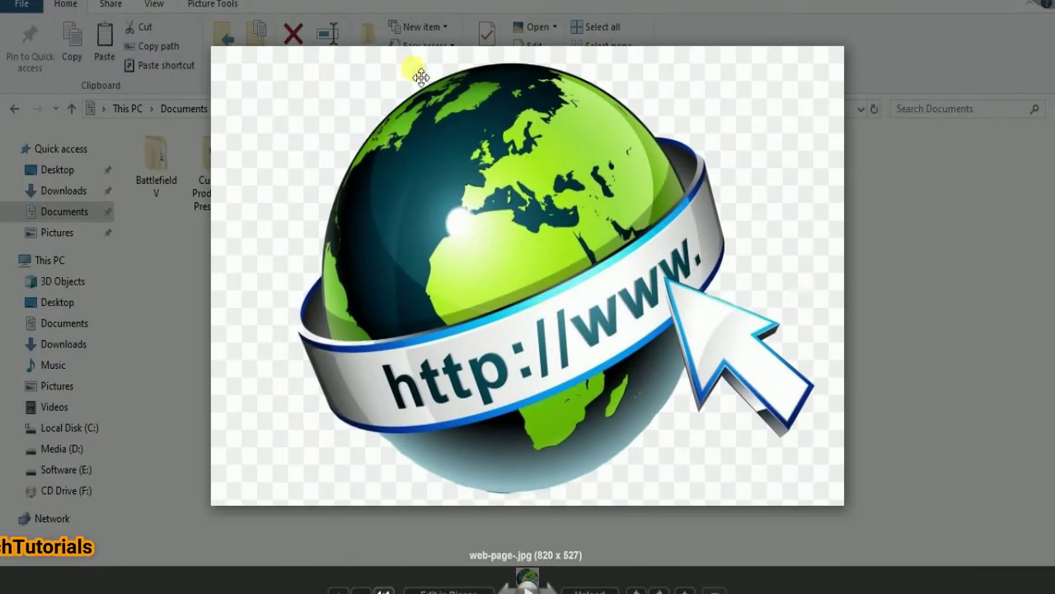
# Step: Return to the remove.bg result, open it for editing and apply the second blur option to the background
pyautogui.click(703, 584)
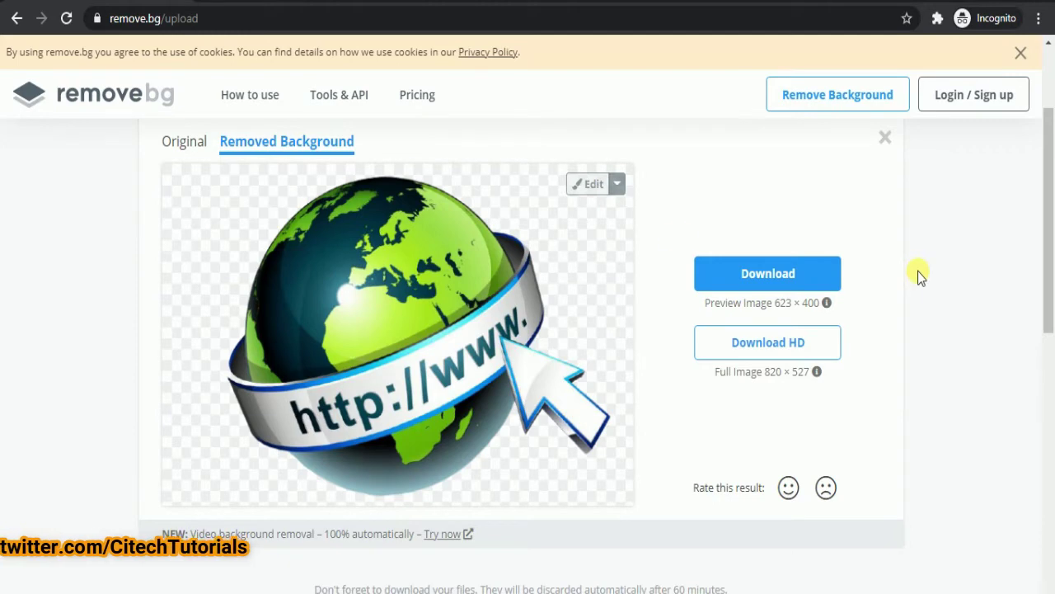
pyautogui.click(590, 184)
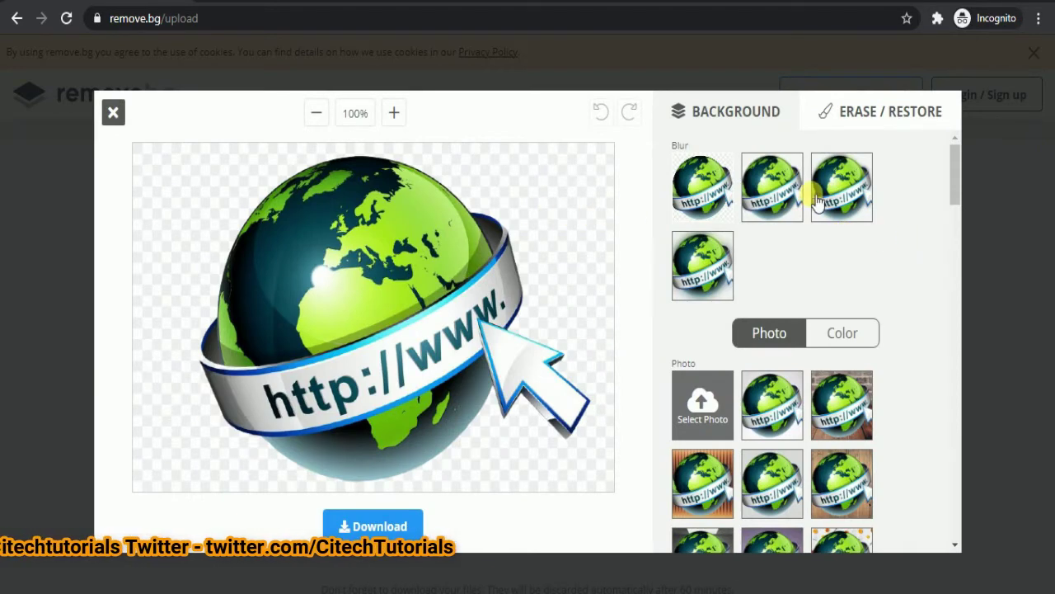
pyautogui.click(773, 184)
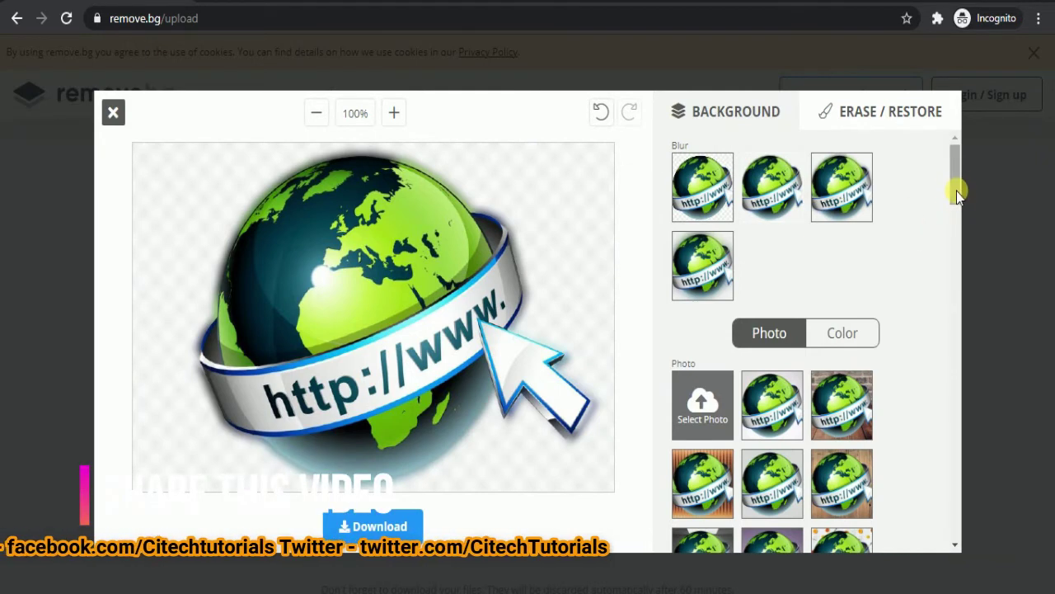
# Step: Apply the photo background with the brick wall and wooden floor behind the globe
pyautogui.moveTo(956, 192); pyautogui.dragTo(957, 216)
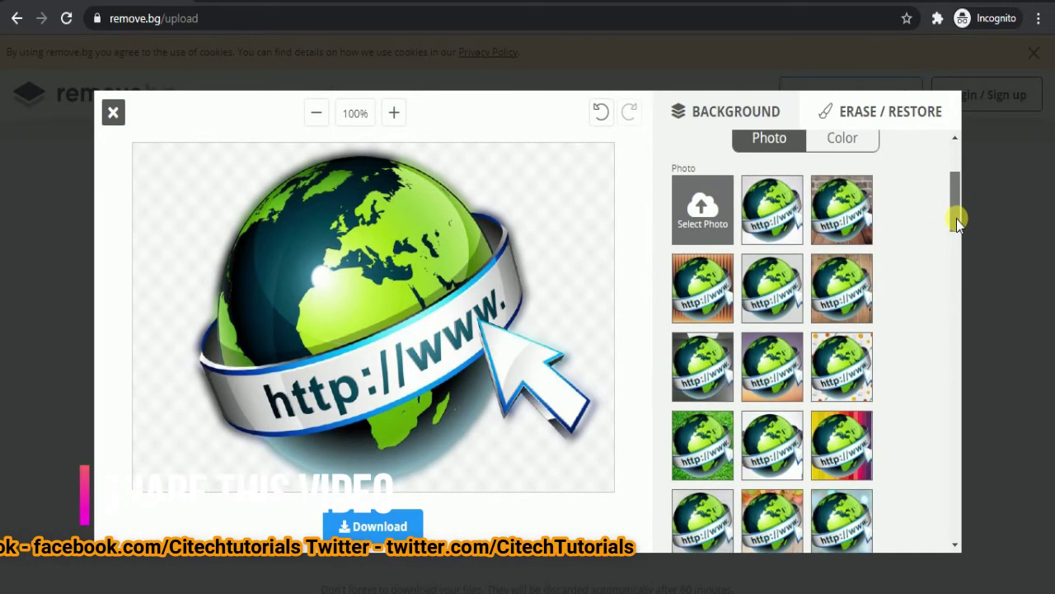
pyautogui.click(843, 213)
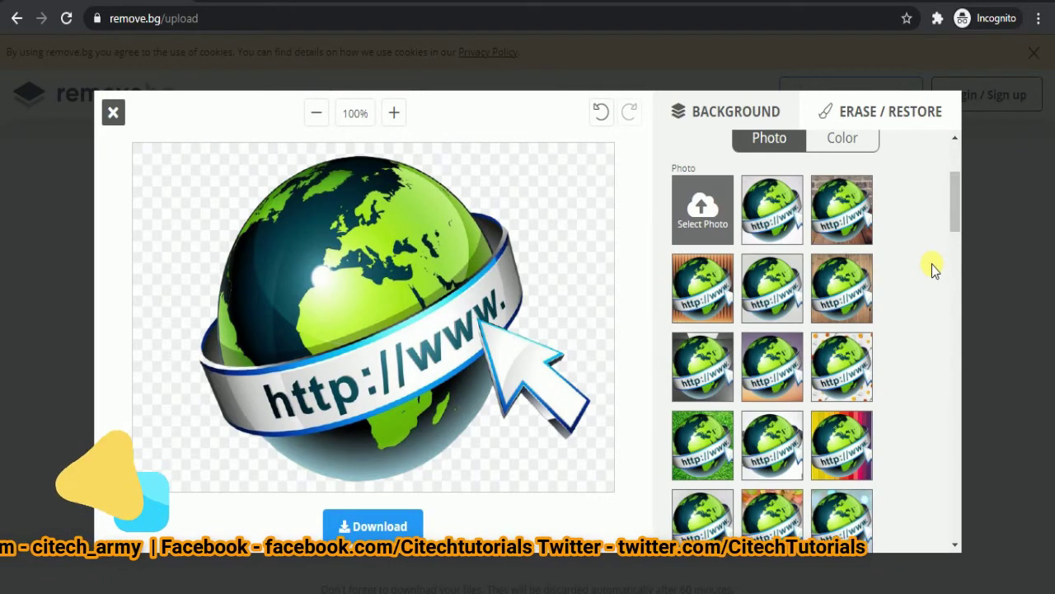
pyautogui.click(842, 209)
pyautogui.scroll(3, 684, 345)
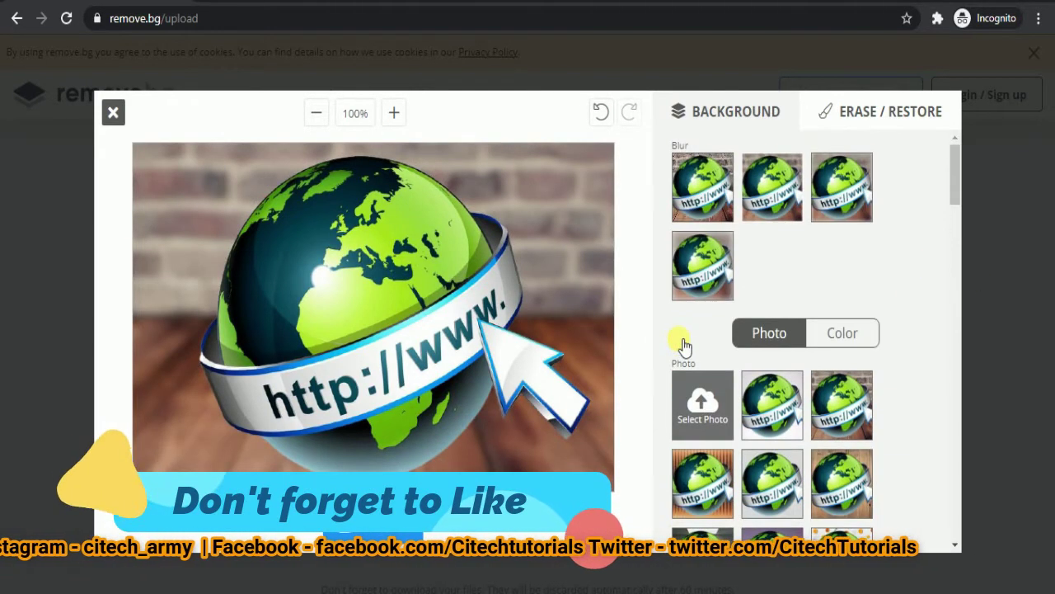
pyautogui.scroll(-5, 684, 345)
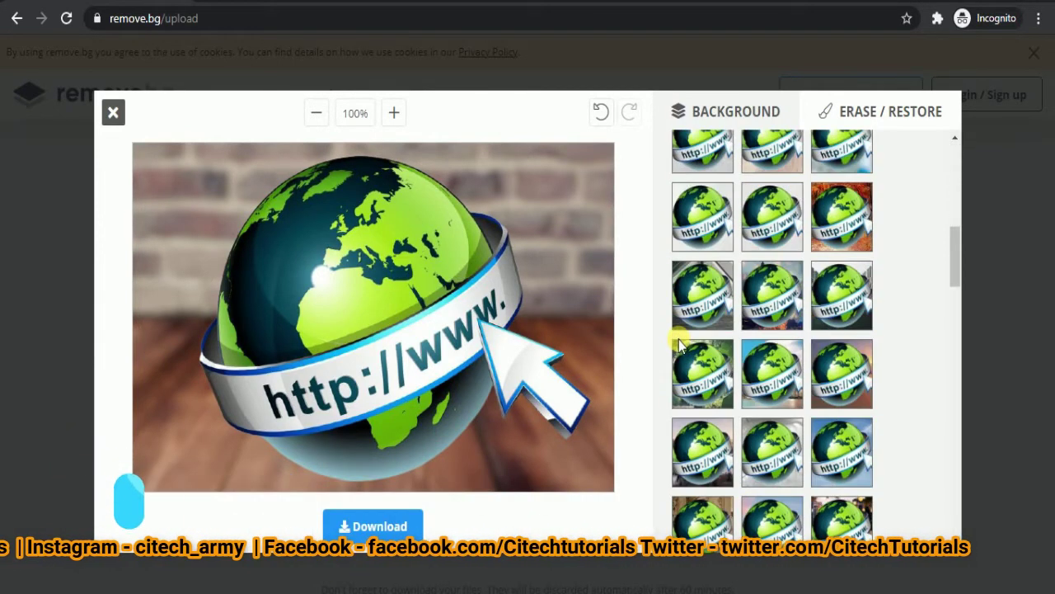
# Step: Set the photo of pink lights on black as the globe's background and download the edited image
pyautogui.moveTo(951, 259); pyautogui.dragTo(962, 207)
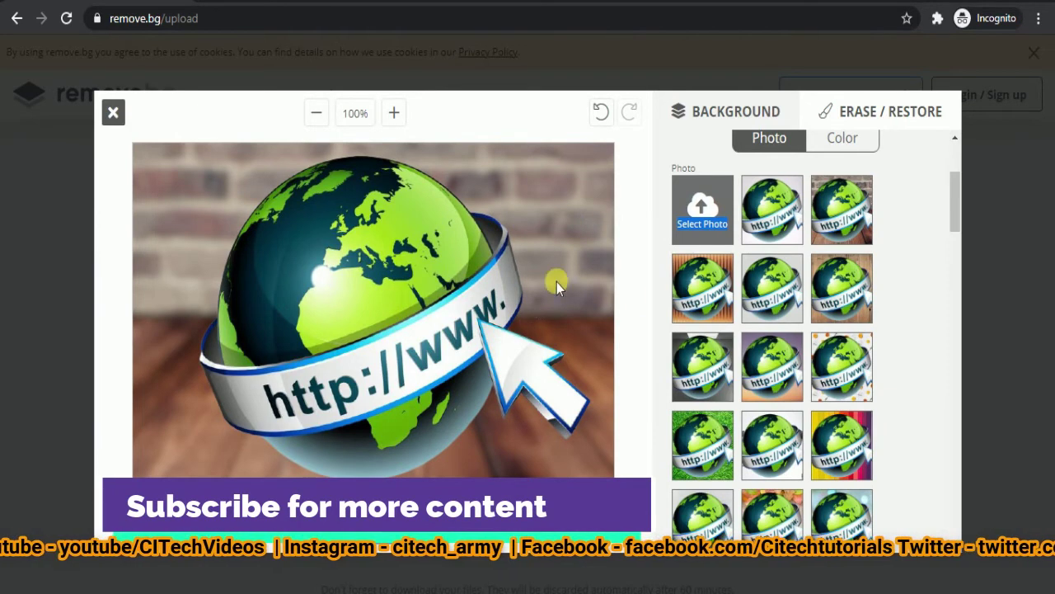
pyautogui.moveTo(951, 208); pyautogui.dragTo(952, 224)
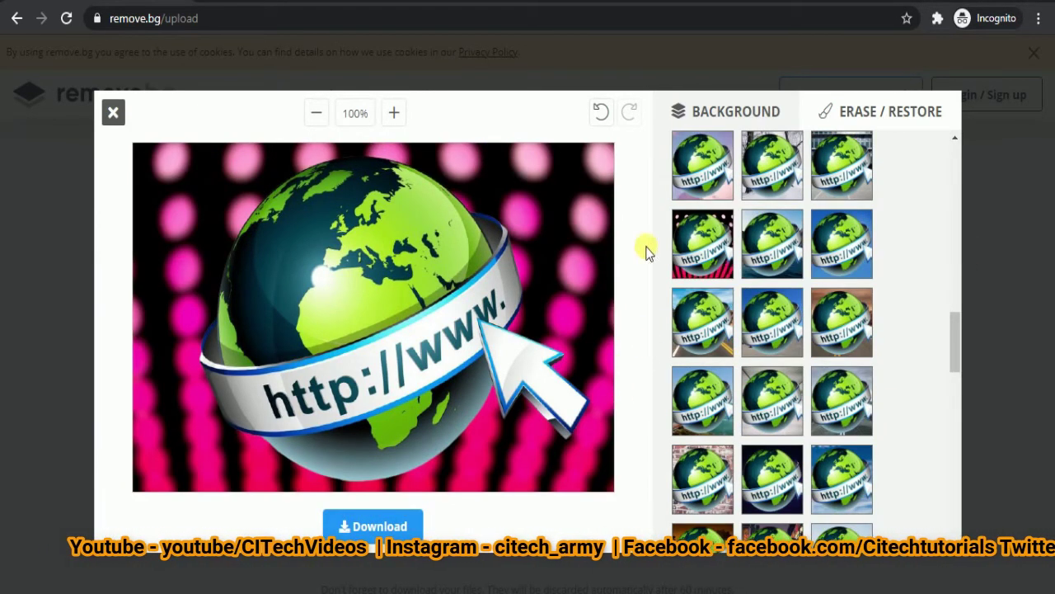
pyautogui.scroll(-5, 891, 317)
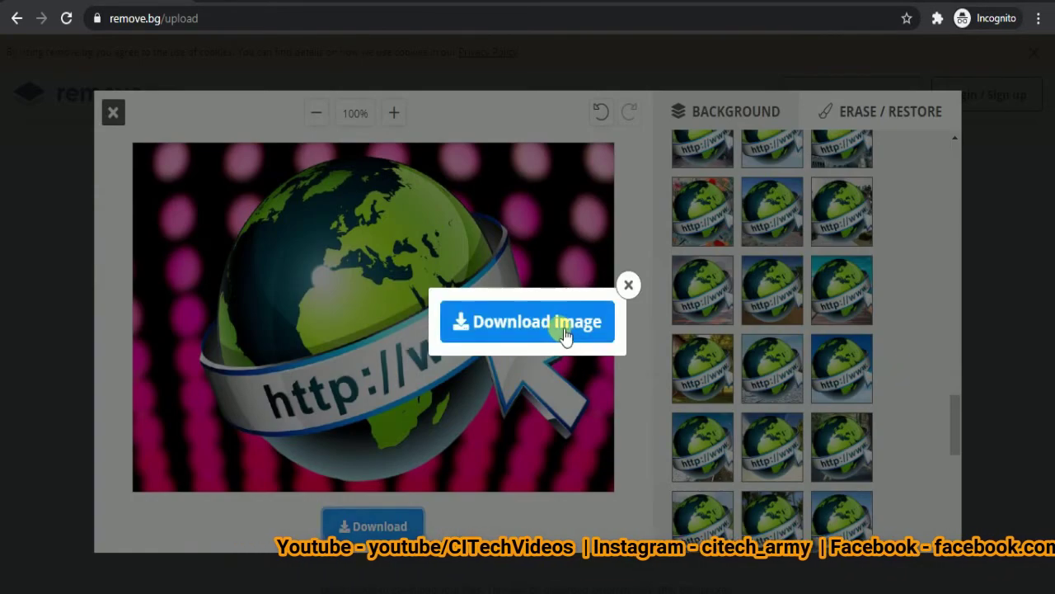
pyautogui.click(557, 323)
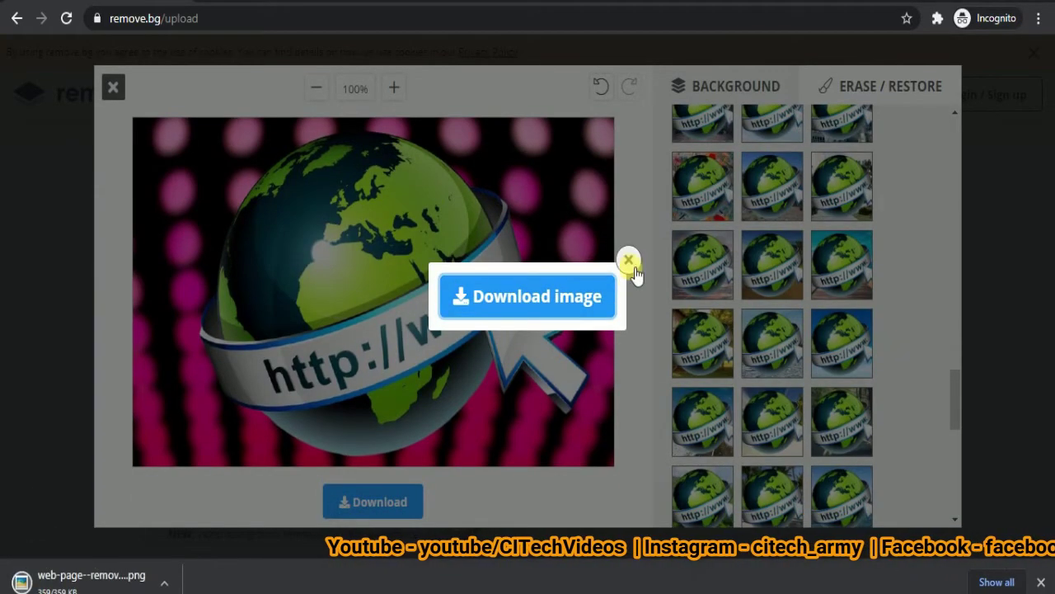
pyautogui.click(627, 260)
# Step: Open the downloaded web-page- PNG to check its new background, and return to the remove.bg background choices
pyautogui.scroll(4, 661, 328)
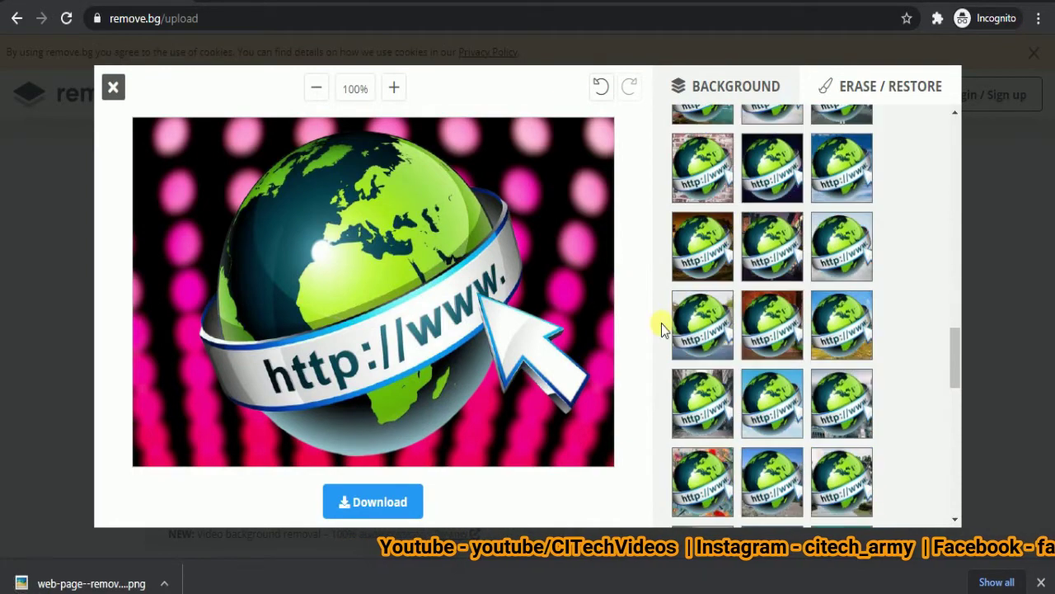
pyautogui.click(76, 581)
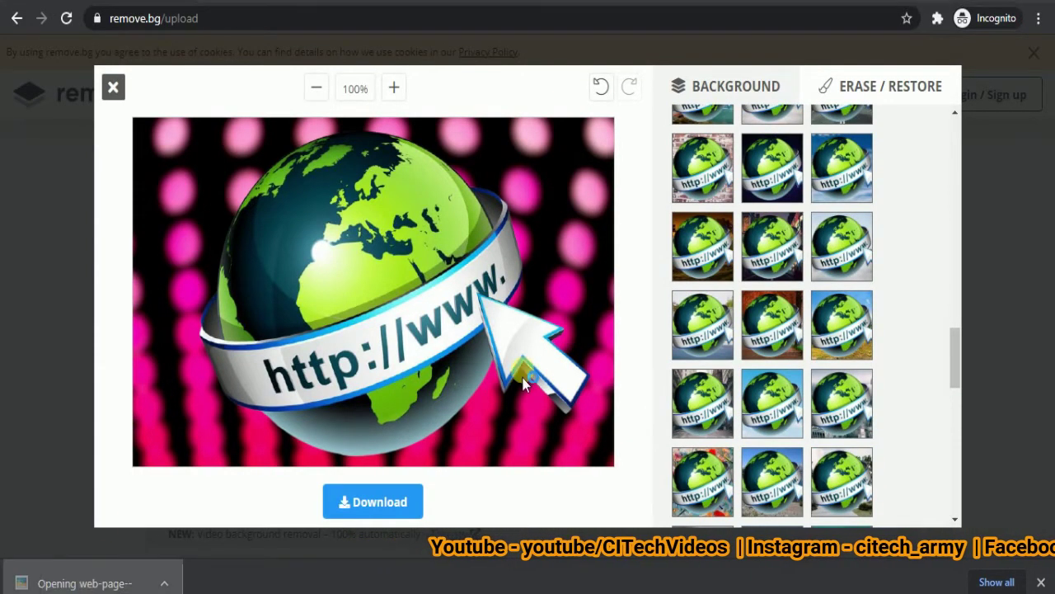
pyautogui.scroll(3, 599, 336)
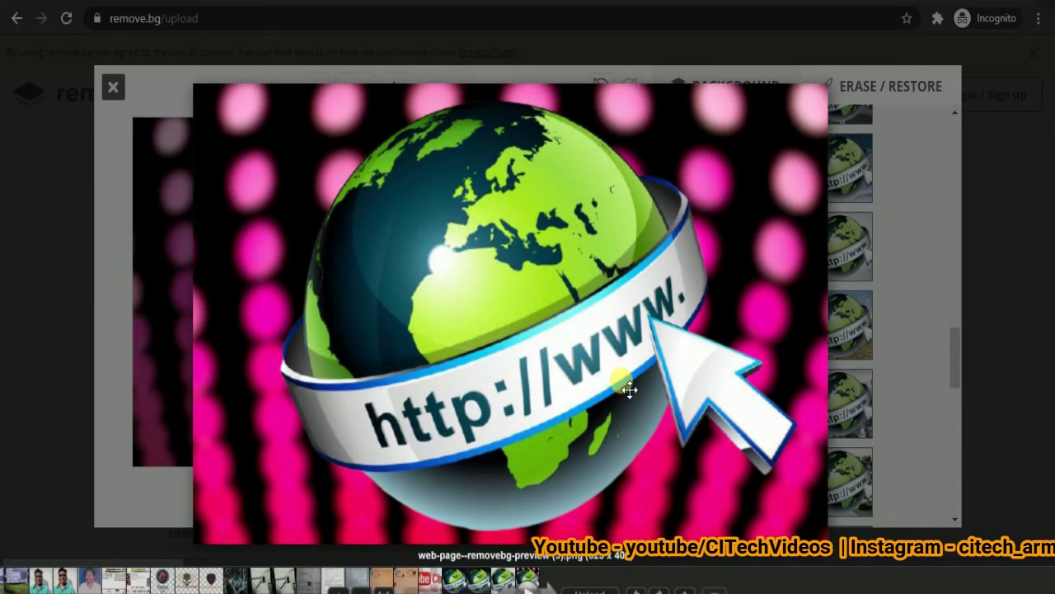
pyautogui.click(1049, 134)
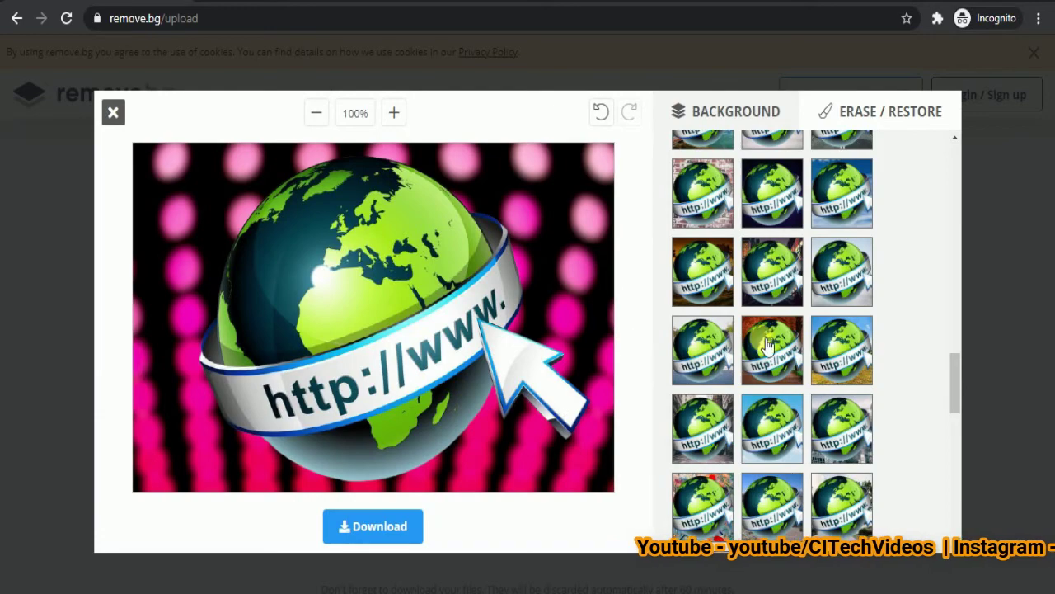
pyautogui.scroll(15, 762, 338)
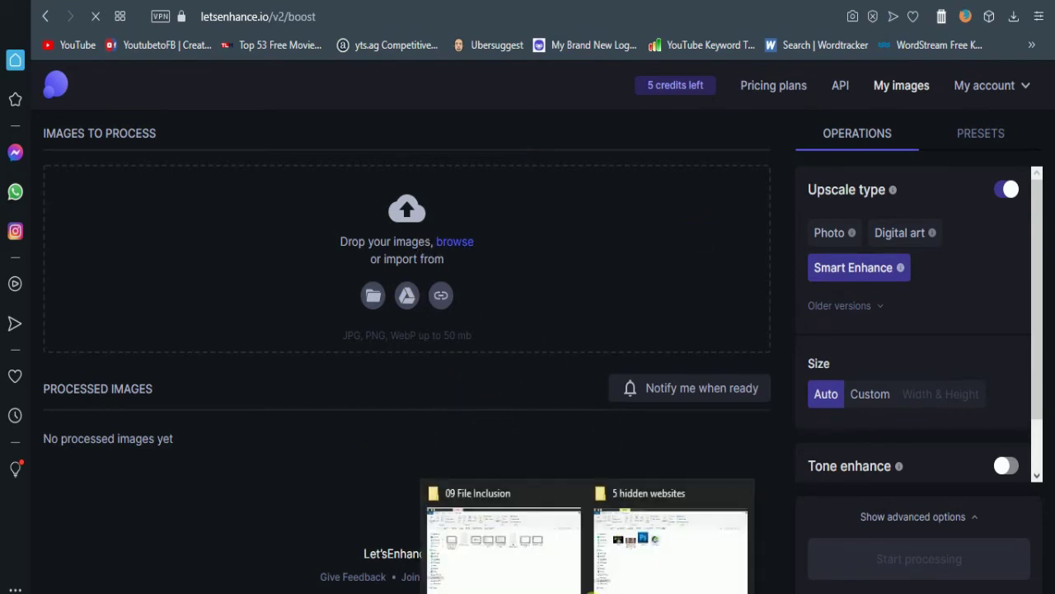
# Step: Add the google-brain-image-enhancement image from the 5 hidden websites folder to Let's Enhance, and view the original file
pyautogui.click(613, 536)
pyautogui.click(248, 229)
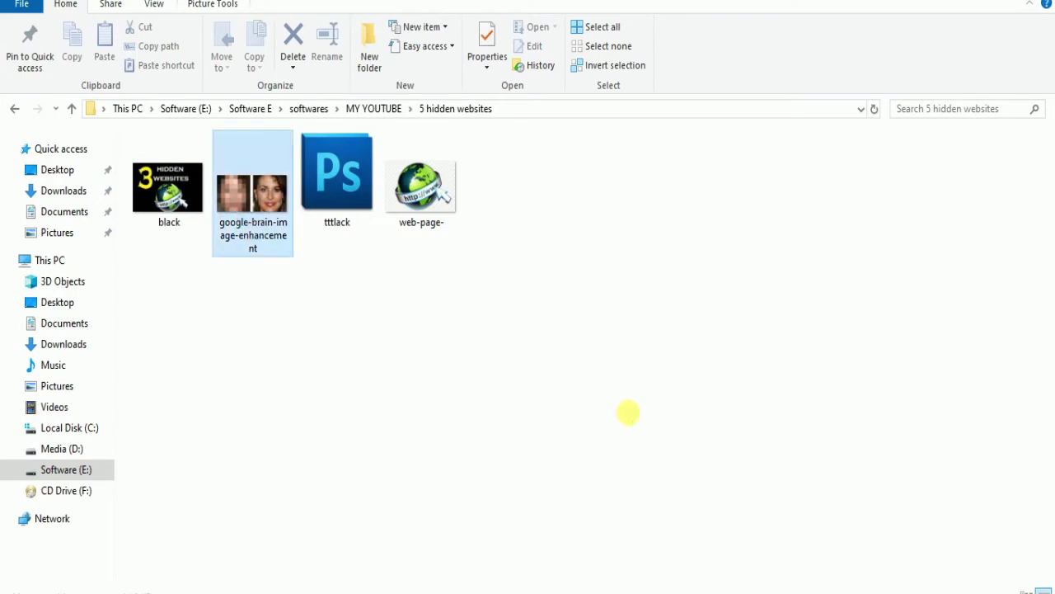
pyautogui.moveTo(627, 415); pyautogui.dragTo(425, 298)
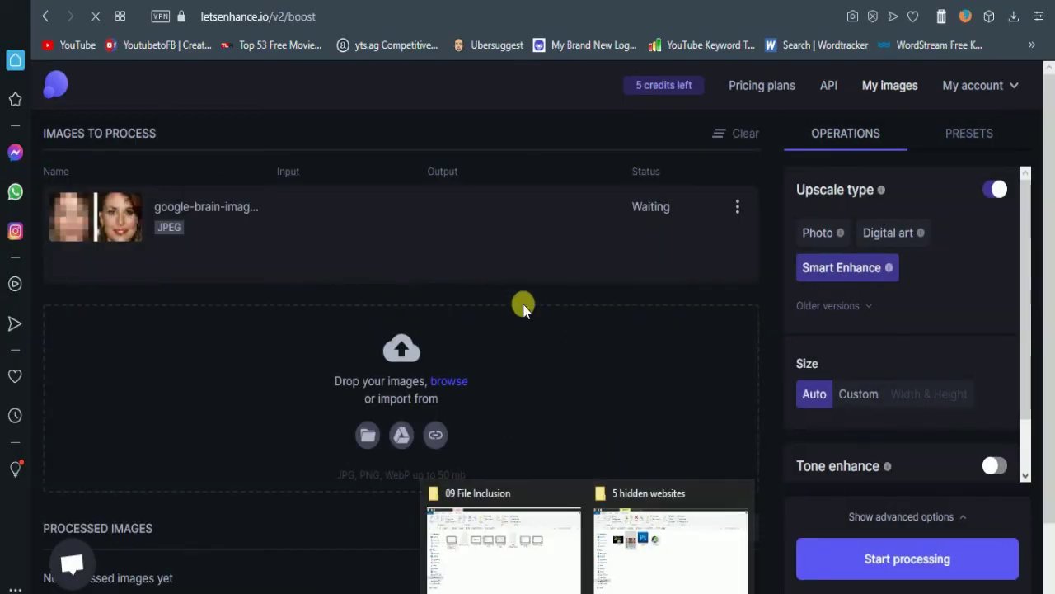
pyautogui.click(664, 565)
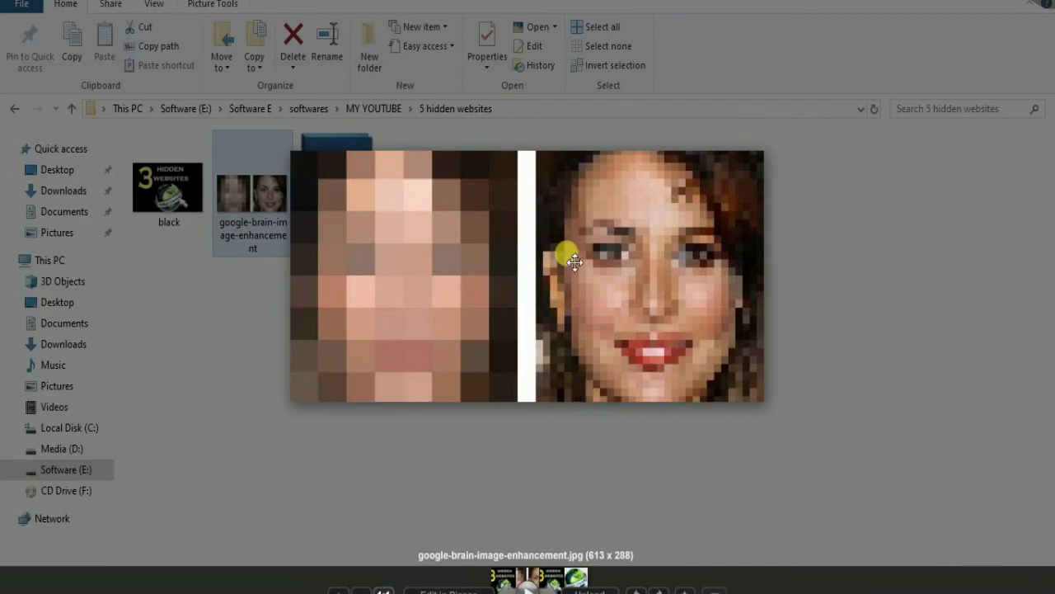
pyautogui.click(780, 305)
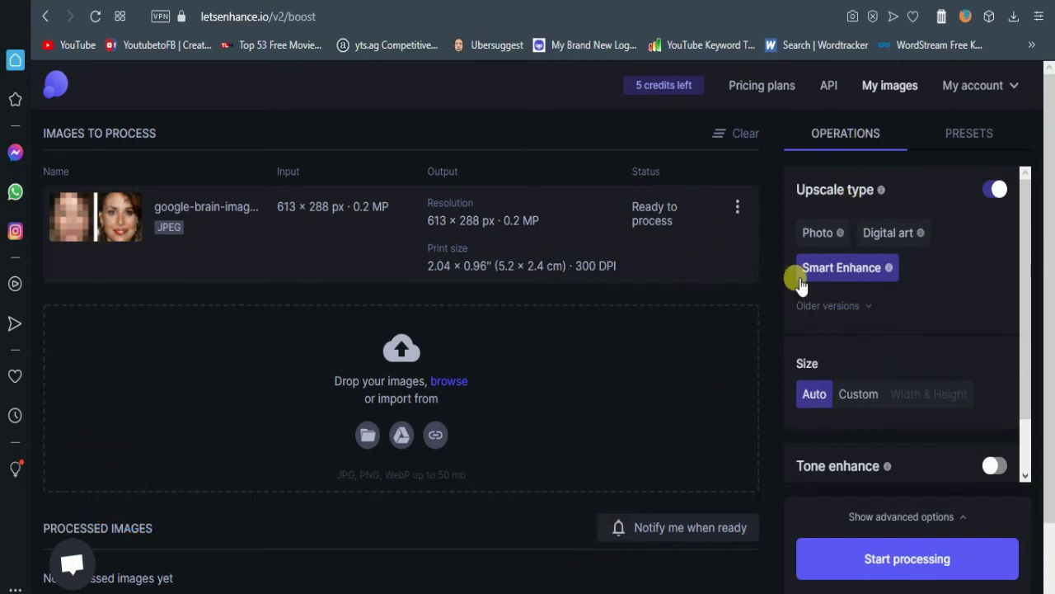
# Step: Turn on Color enhance and Tone enhance for the uploaded image and start processing it
pyautogui.scroll(-1, 877, 339)
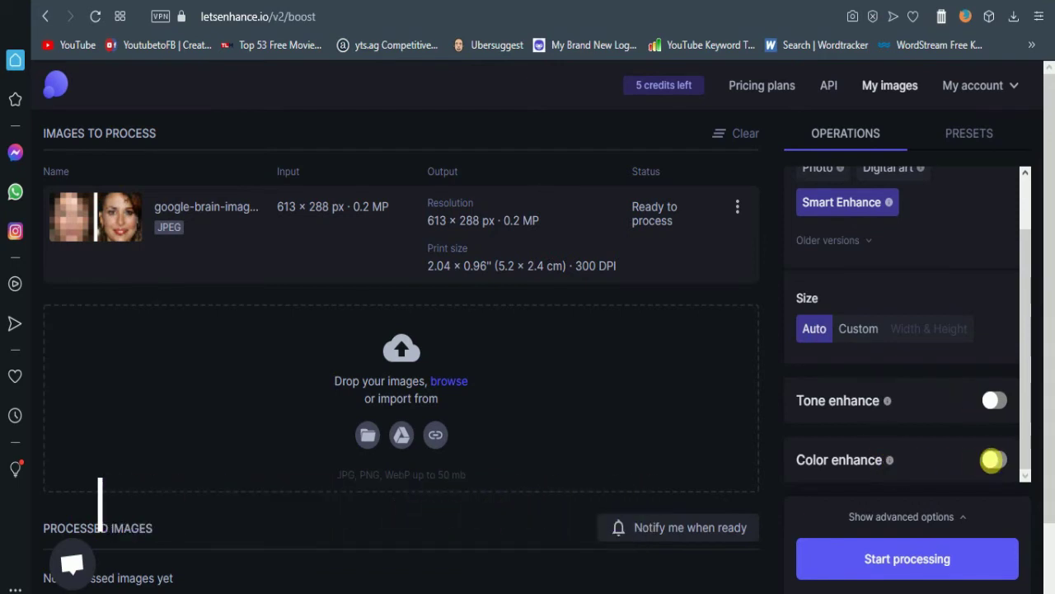
pyautogui.click(992, 459)
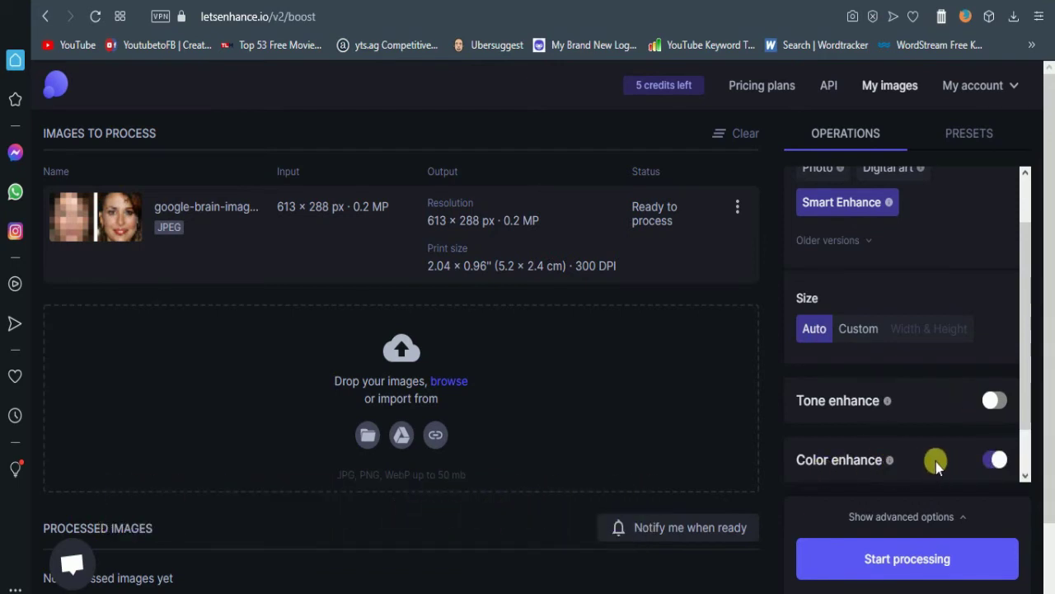
pyautogui.click(999, 399)
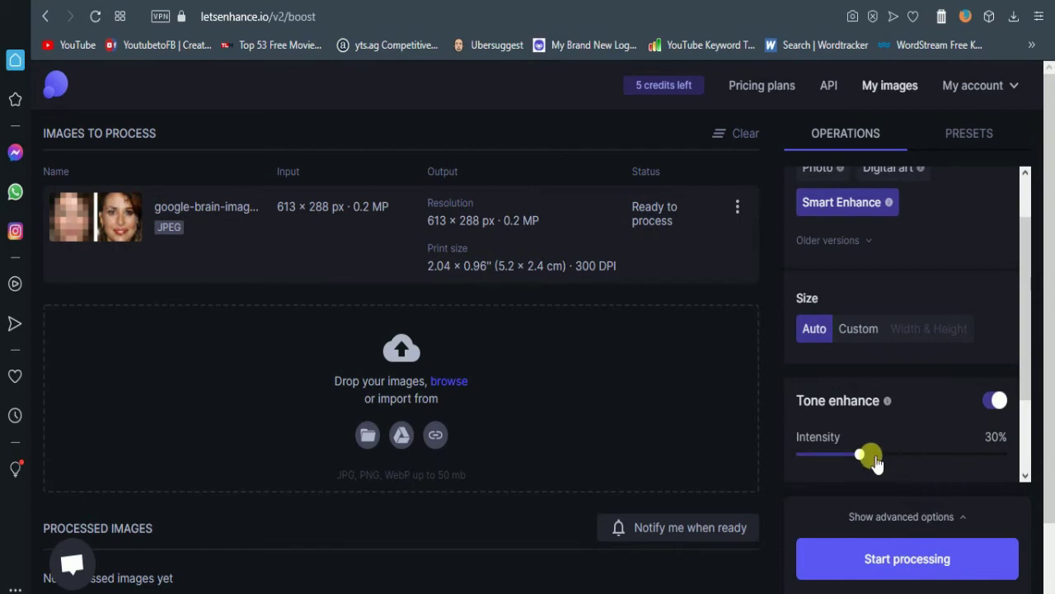
pyautogui.click(949, 561)
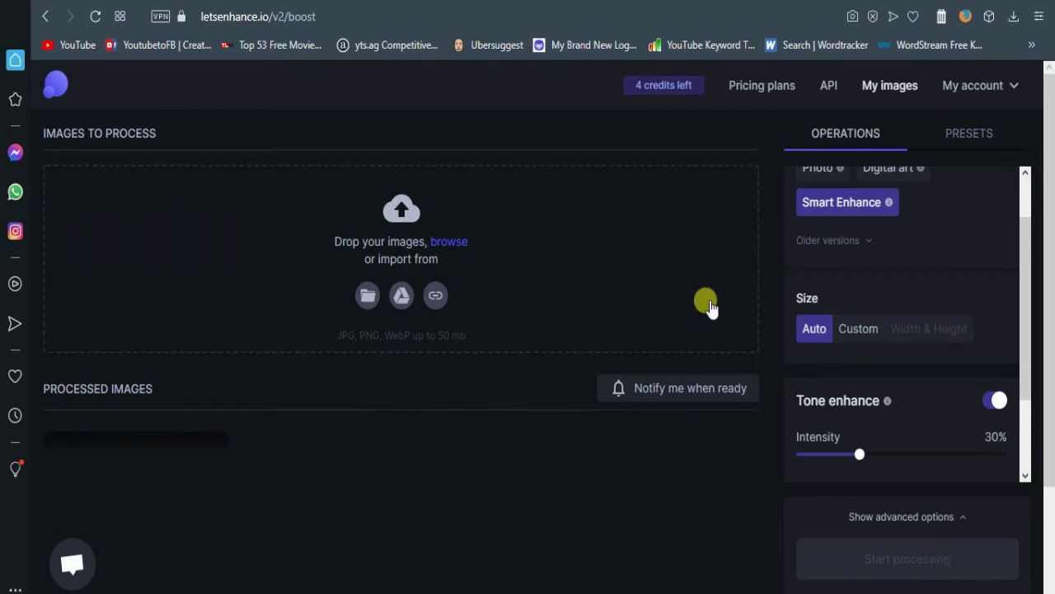
# Step: Download the enhanced face image from the processed images
pyautogui.scroll(-2, 745, 272)
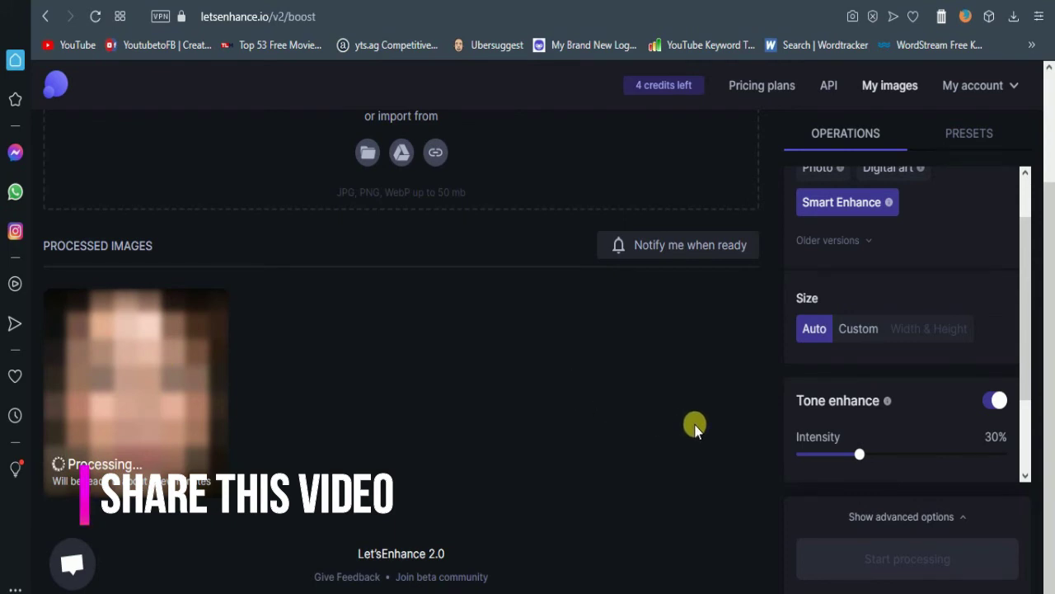
pyautogui.scroll(2, 695, 427)
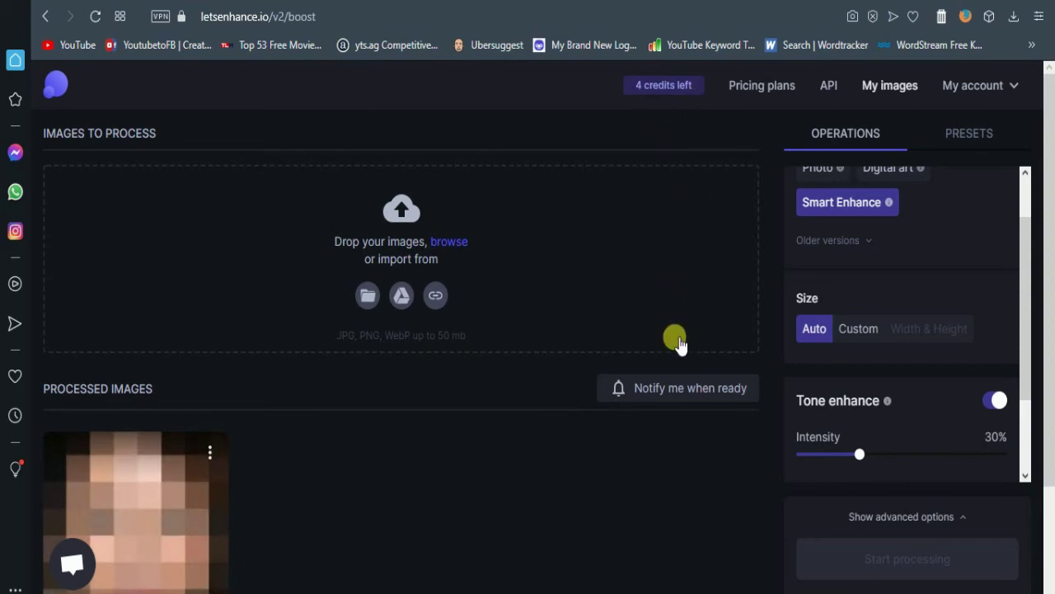
pyautogui.scroll(-2, 678, 343)
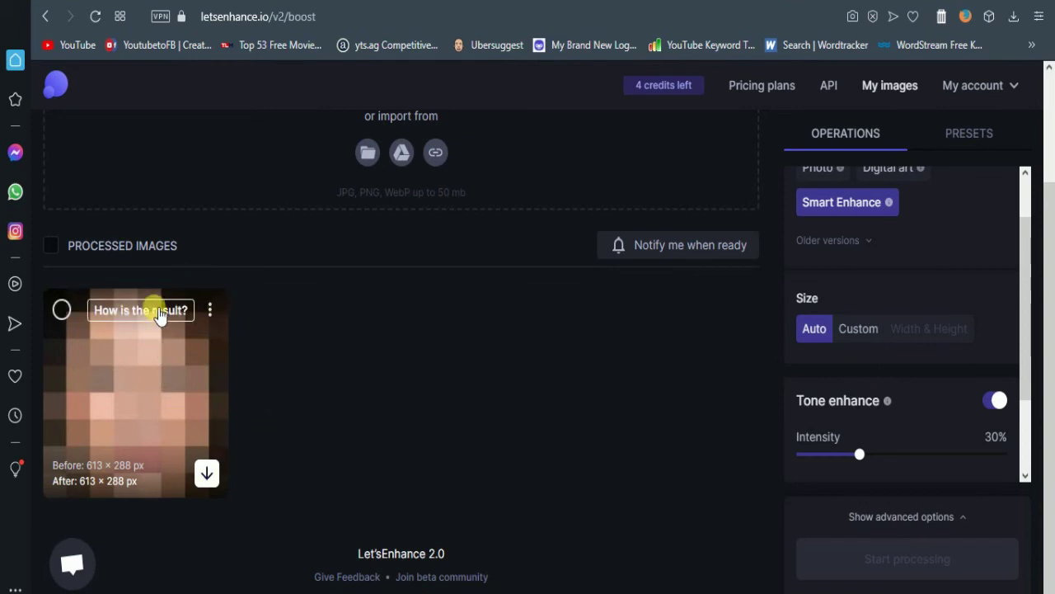
pyautogui.click(212, 312)
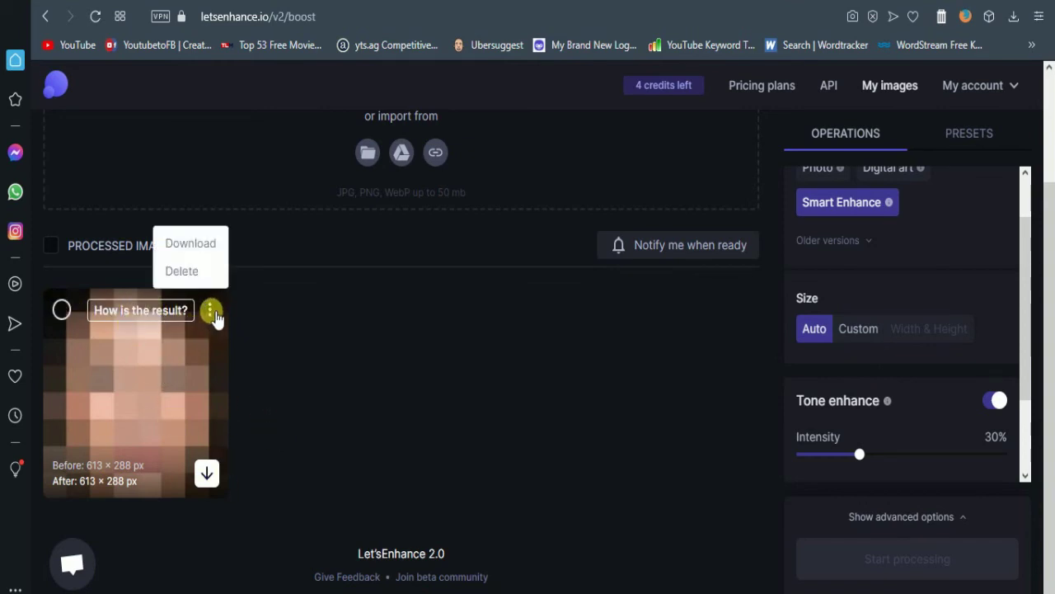
pyautogui.click(190, 244)
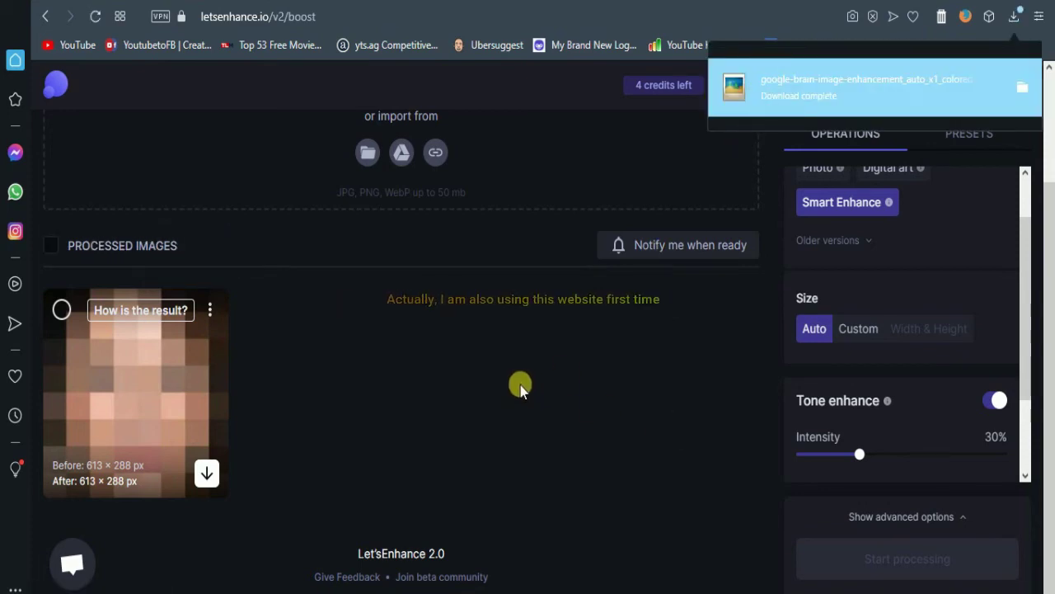
# Step: Open the downloaded enhanced image and examine the sharpened face up close
pyautogui.click(737, 89)
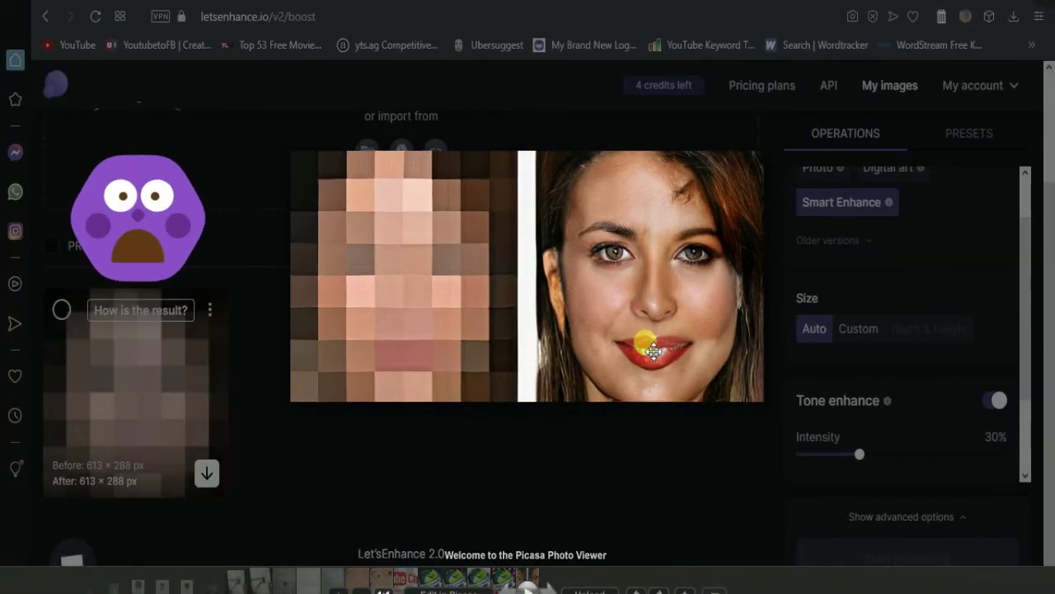
pyautogui.scroll(4, 653, 351)
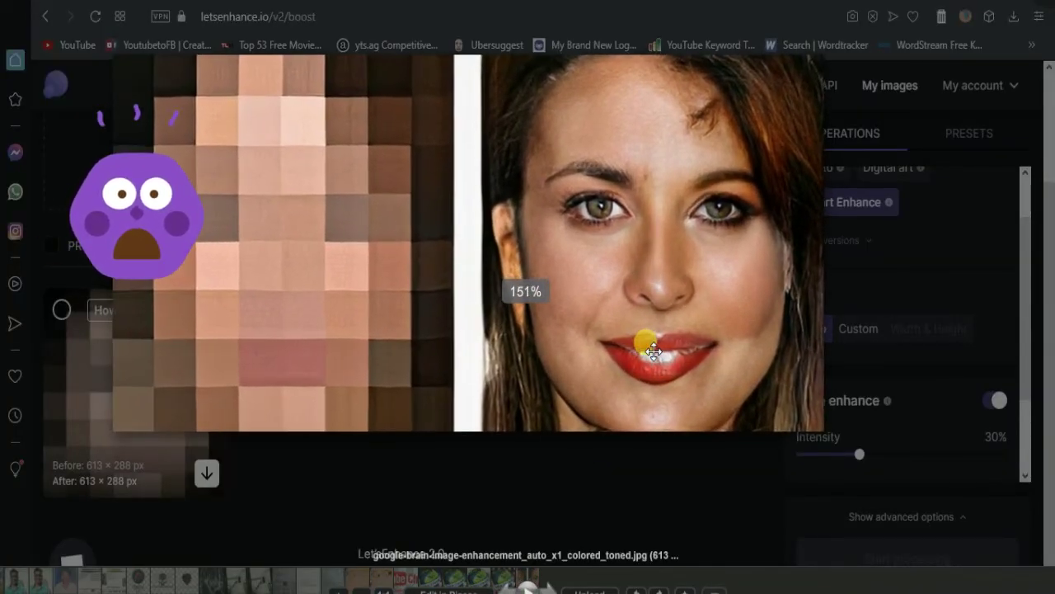
pyautogui.press('Escape')
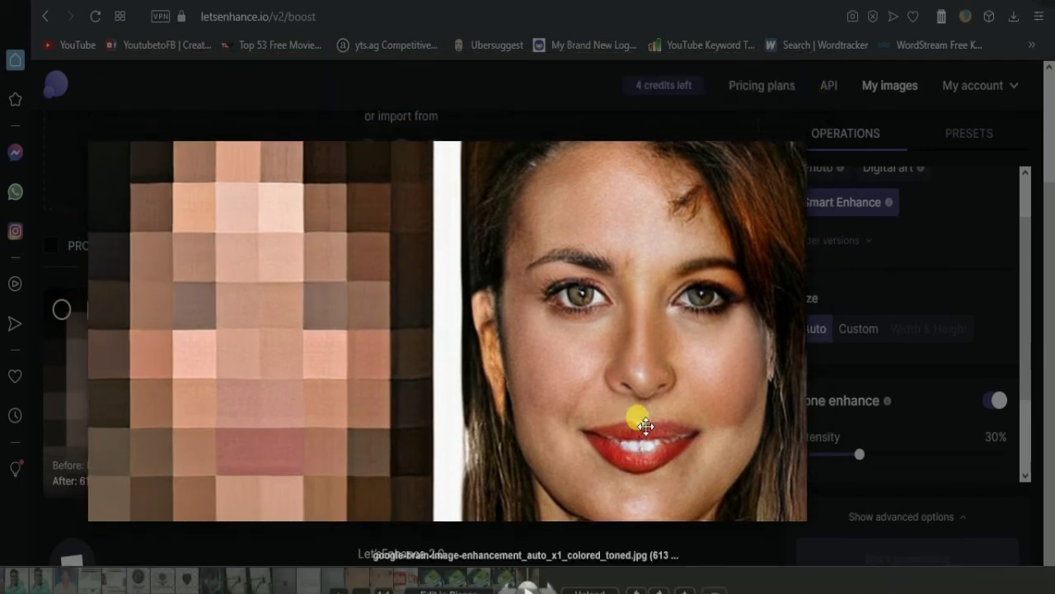
pyautogui.moveTo(654, 395); pyautogui.dragTo(669, 355)
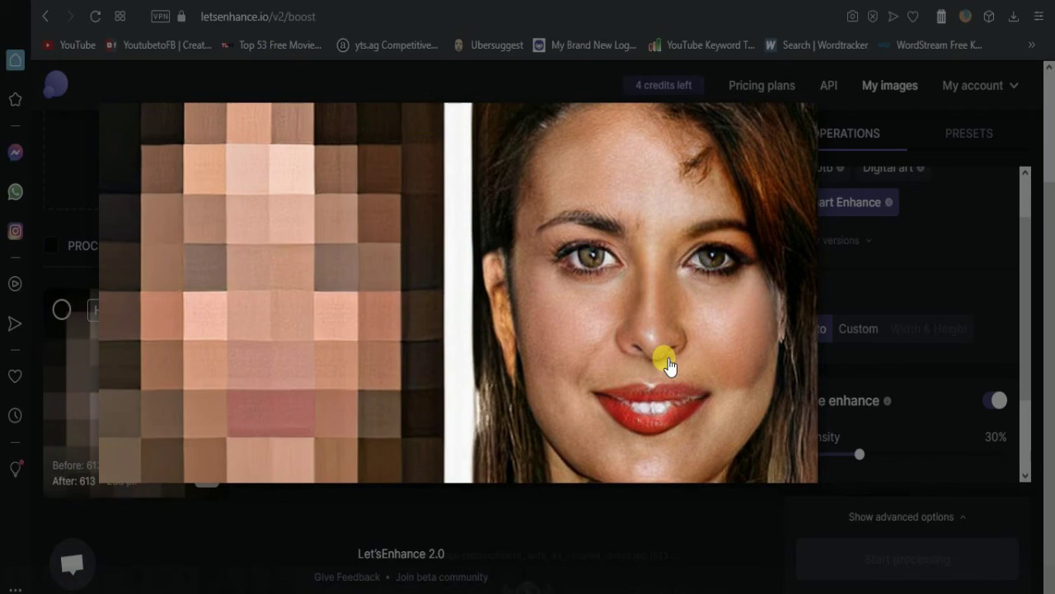
# Step: Open the original google-brain-image-enhancement image in the 5 hidden websites folder to compare it with the enhanced version
pyautogui.click(591, 593)
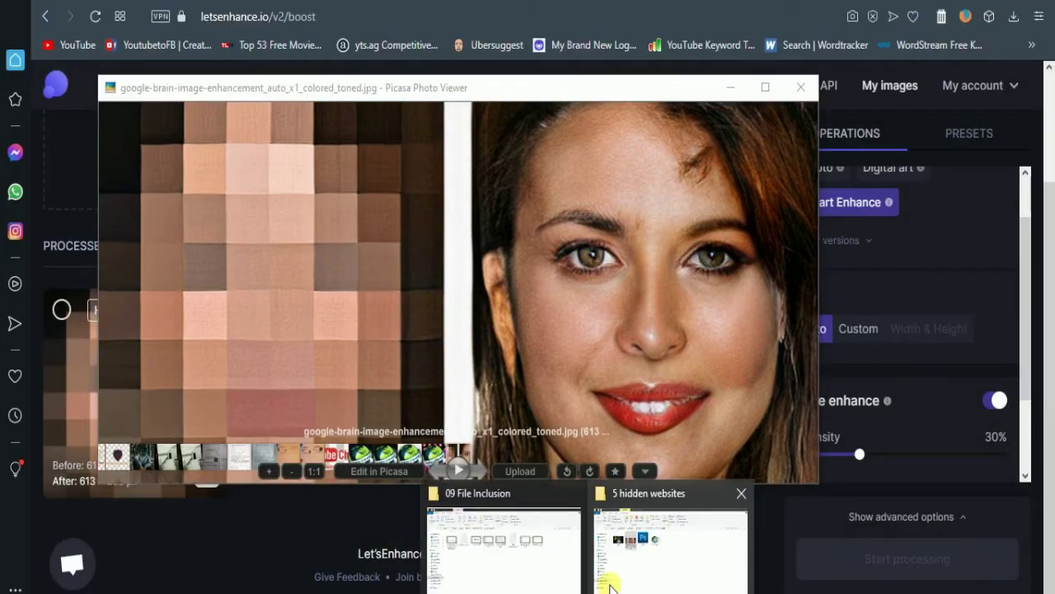
pyautogui.click(627, 556)
pyautogui.click(268, 212)
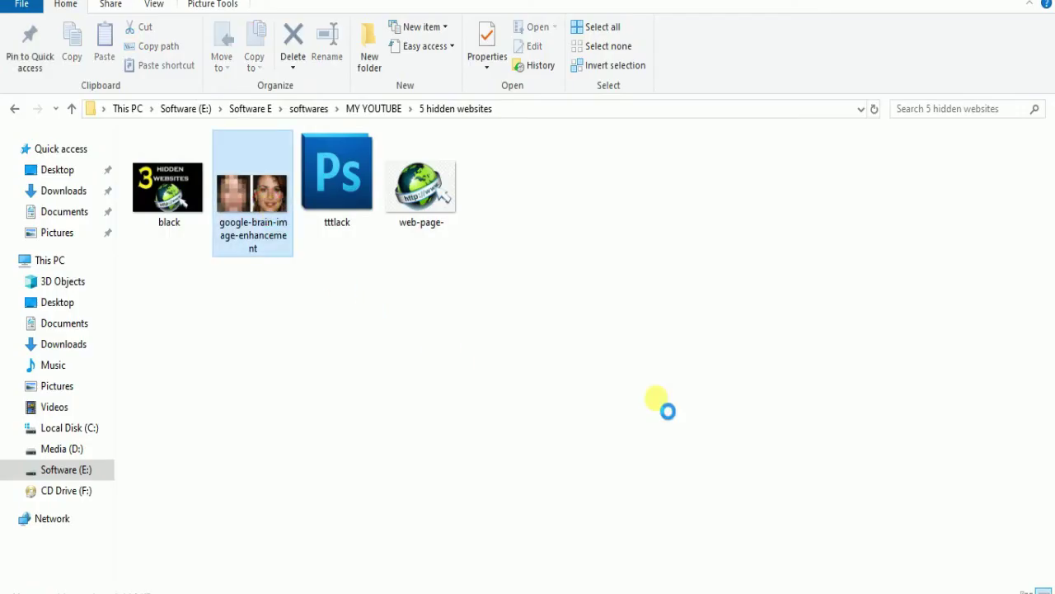
# Step: Enlarge the original google-brain-image-enhancement image in the photo viewer and examine the facial detail before enhancement
pyautogui.press('Return')
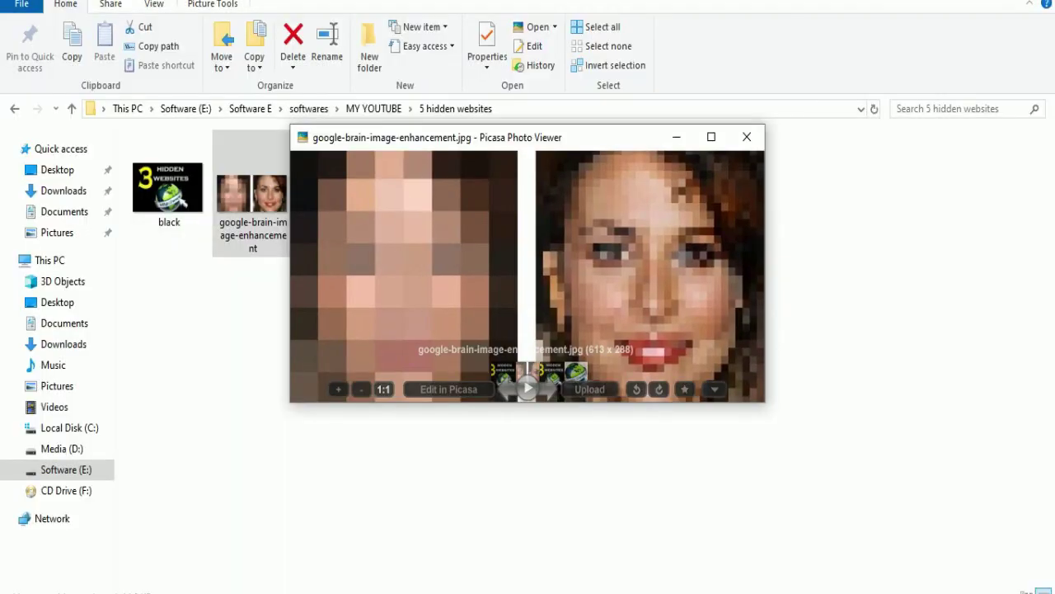
pyautogui.click(711, 137)
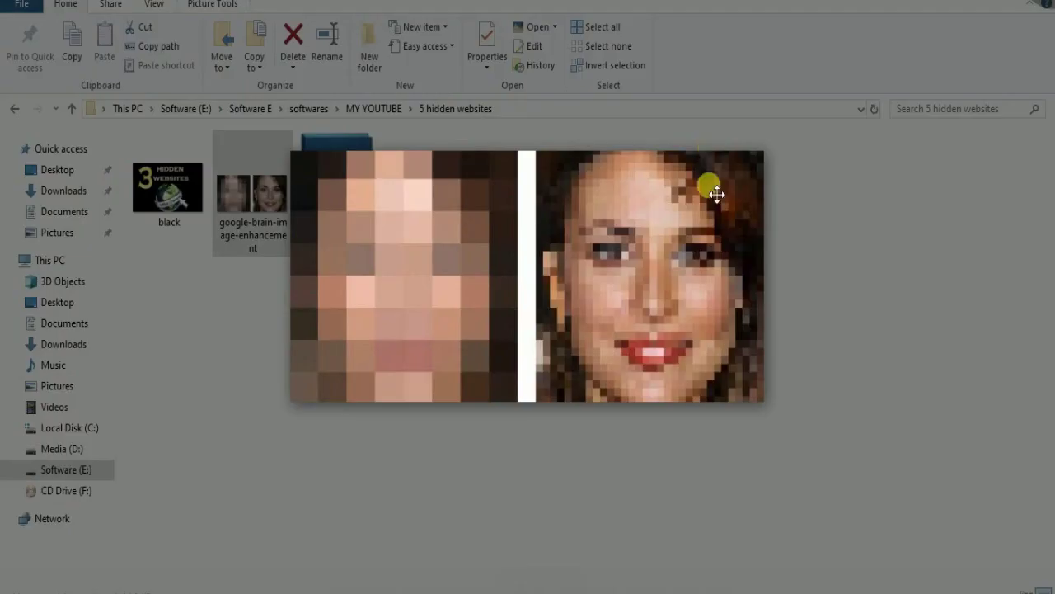
pyautogui.scroll(5, 647, 349)
pyautogui.scroll(-3, 664, 353)
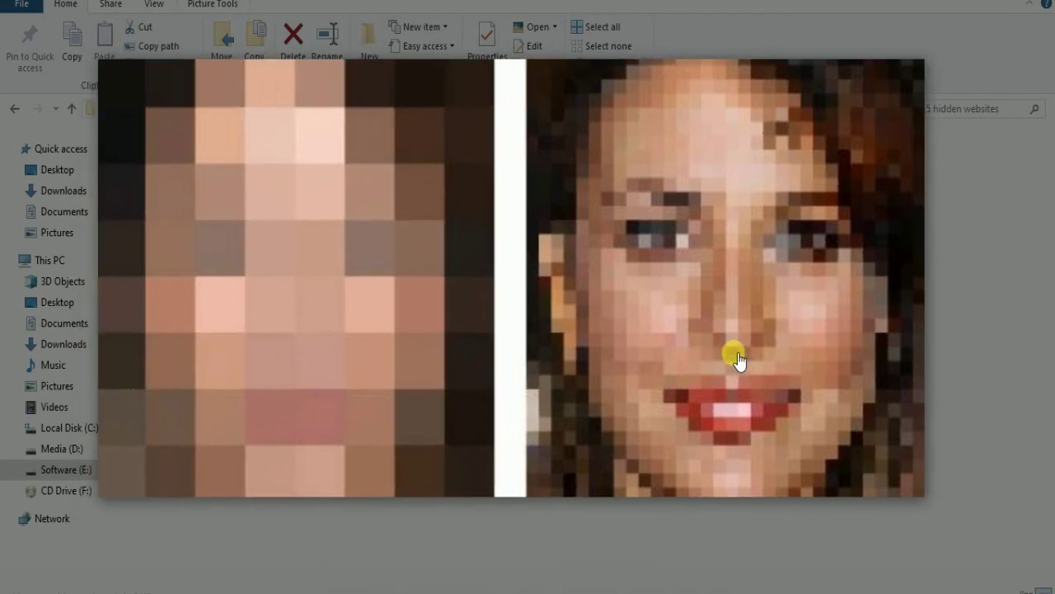
pyautogui.moveTo(736, 356)
pyautogui.mouseDown()
pyautogui.moveTo(708, 367)
pyautogui.moveTo(738, 374)
pyautogui.mouseUp()
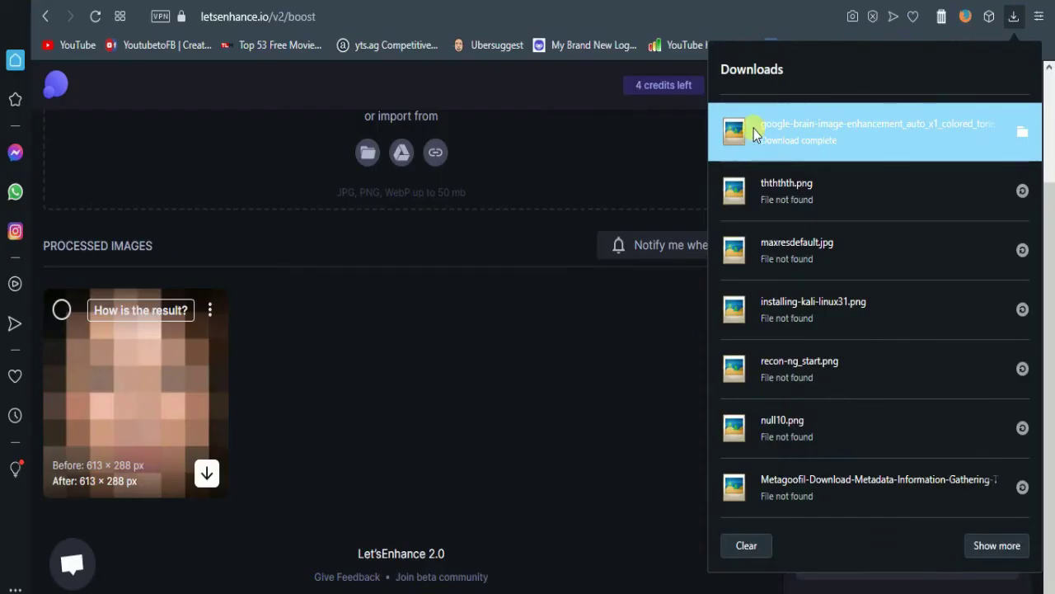
# Step: Reopen the downloaded enhanced image from the browser's downloads and enlarge it to compare the face with the original
pyautogui.click(755, 135)
pyautogui.scroll(2, 631, 338)
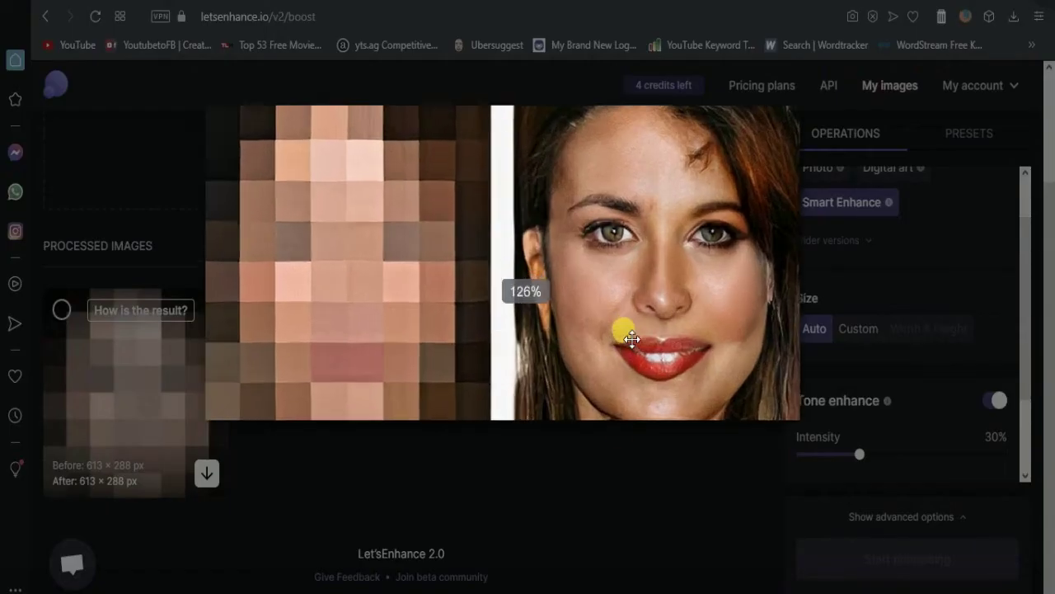
pyautogui.scroll(3, 631, 339)
pyautogui.moveTo(625, 349); pyautogui.dragTo(631, 391)
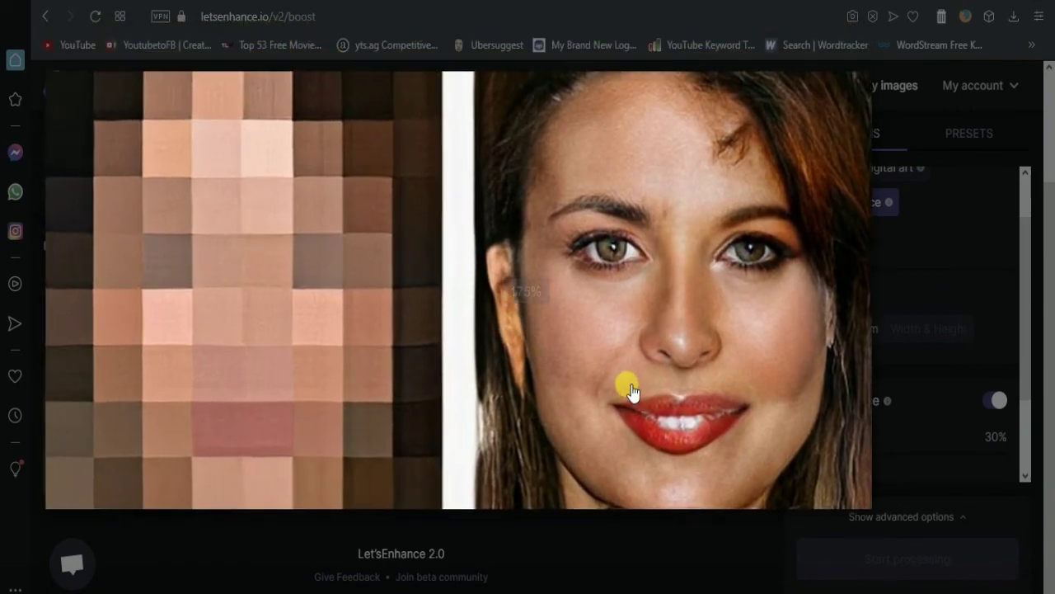